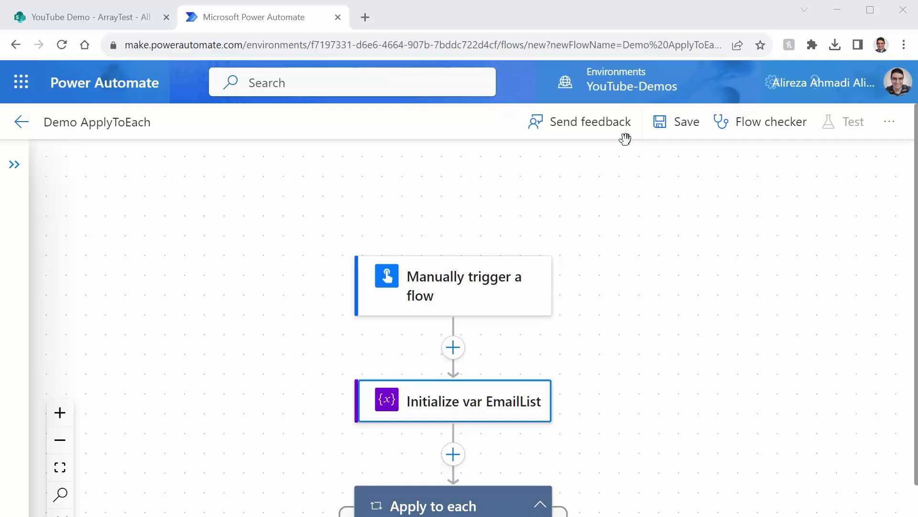
Step: Review the EmailList variable's array of four email addresses in its details panel
{"action": "left_click", "coordinate": [489, 285]}
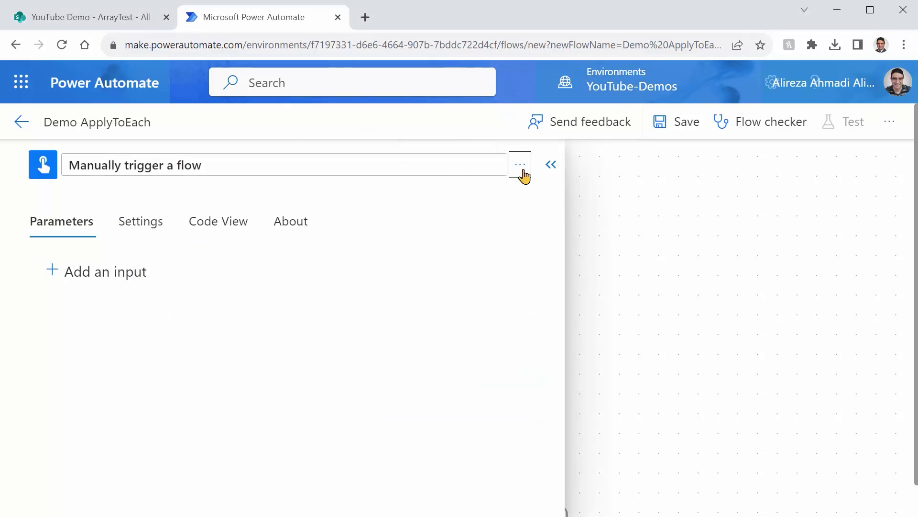
{"action": "left_click", "coordinate": [551, 165]}
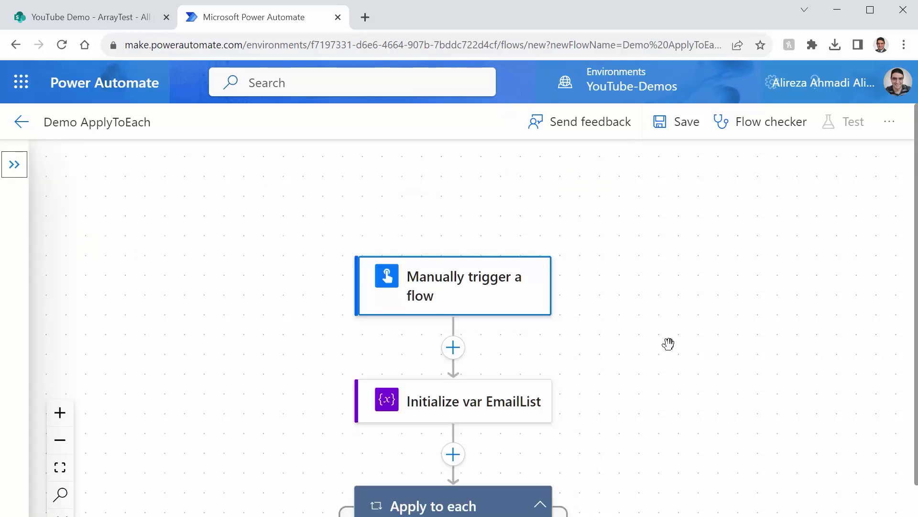
{"action": "scroll", "coordinate": [426, 389], "scroll_direction": "down", "scroll_amount": 1}
{"action": "left_click", "coordinate": [461, 378]}
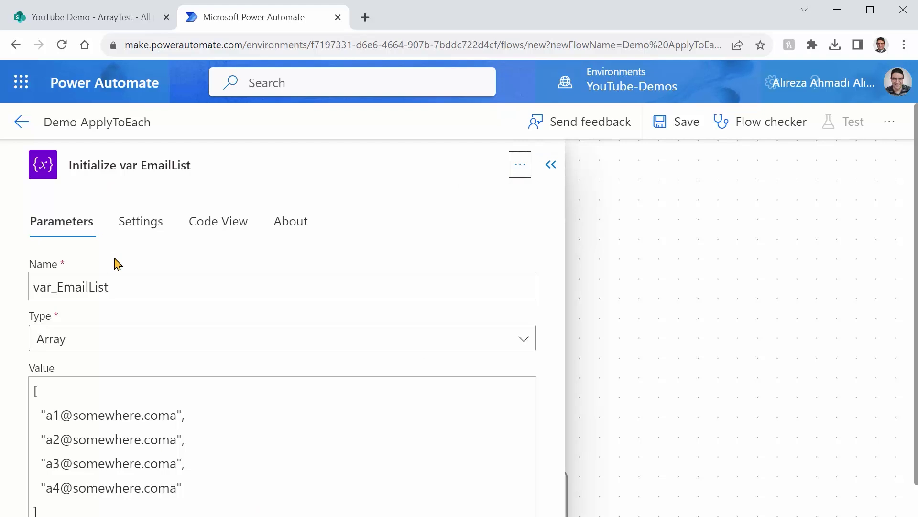
{"action": "left_click", "coordinate": [551, 165]}
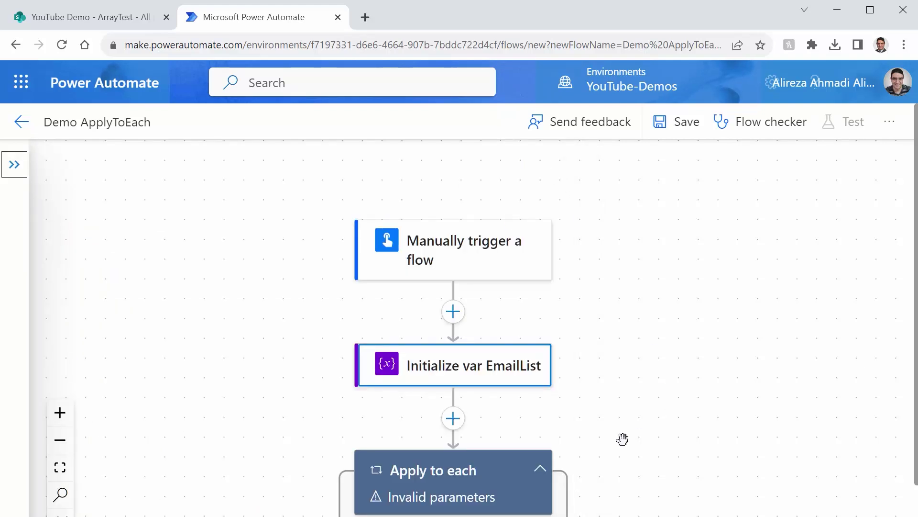
Step: Glance at the SharePoint ArrayTest list tab, then return to the flow designer
{"action": "scroll", "coordinate": [418, 401], "scroll_direction": "down", "scroll_amount": 2}
{"action": "key", "text": "ctrl+Tab"}
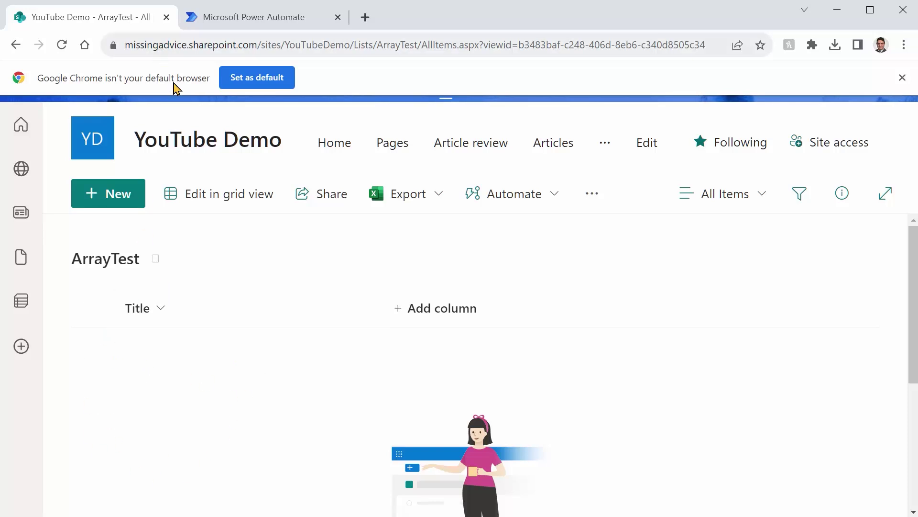
{"action": "left_click", "coordinate": [236, 19]}
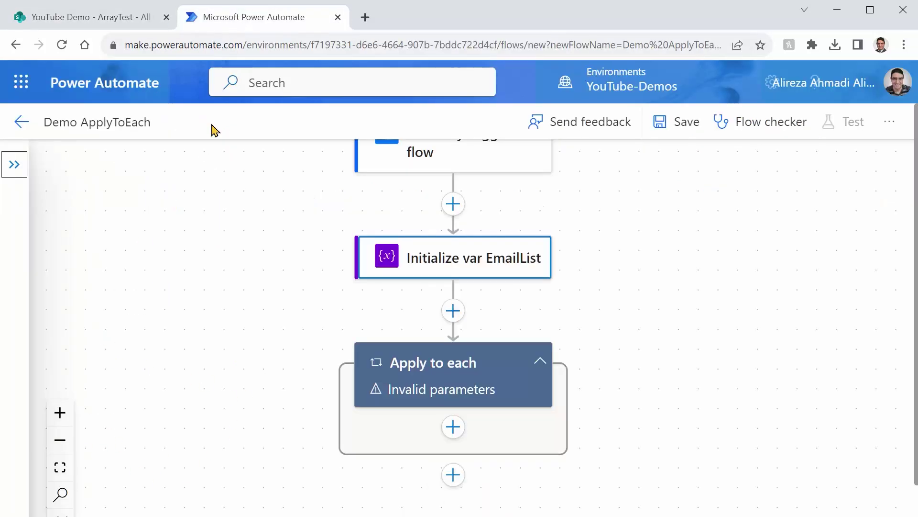
Step: Add a SharePoint Create item action inside the Apply to each loop
{"action": "left_click", "coordinate": [454, 430]}
{"action": "left_click", "coordinate": [463, 473]}
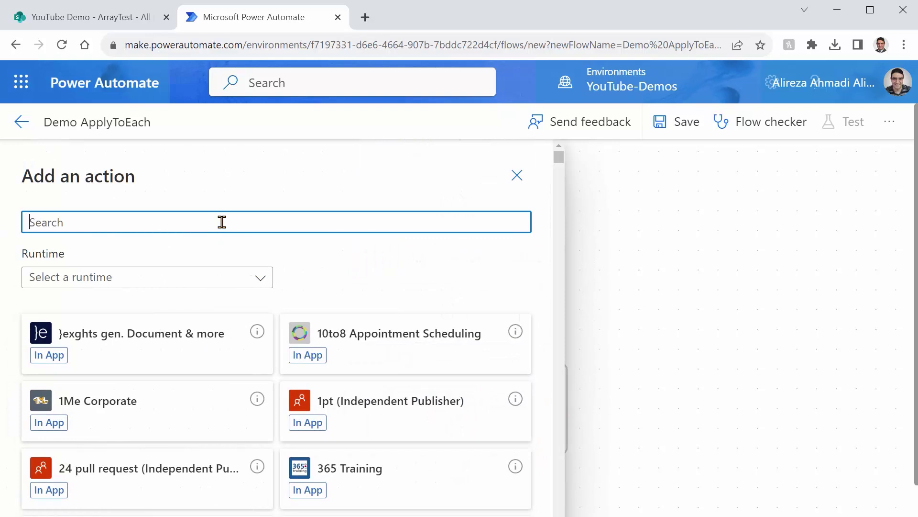
{"action": "type", "text": "create ite"}
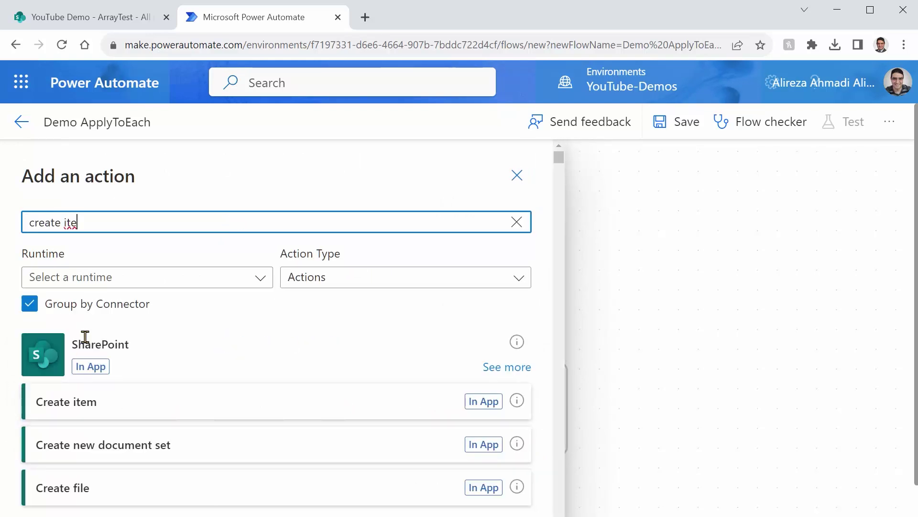
{"action": "left_click", "coordinate": [144, 398]}
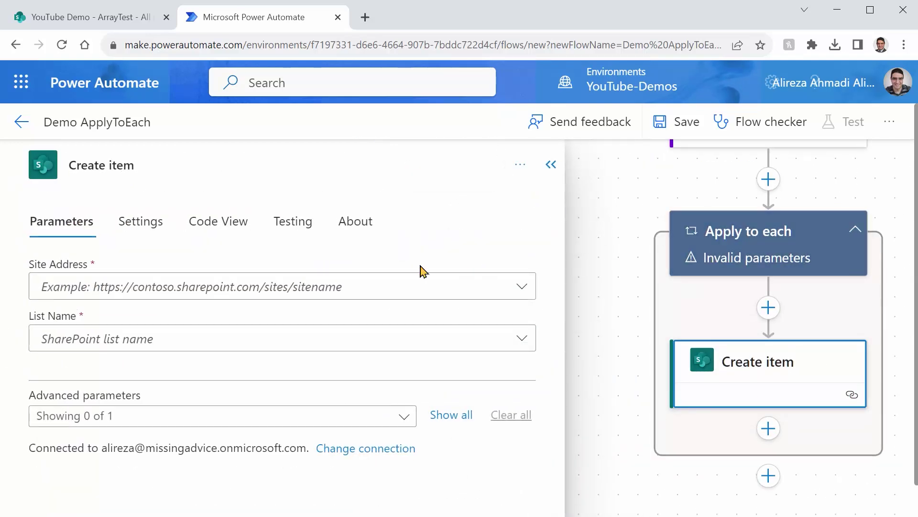
Step: Point Create item at the YouTube Demo site and the ArrayTest list
{"action": "left_click", "coordinate": [523, 289]}
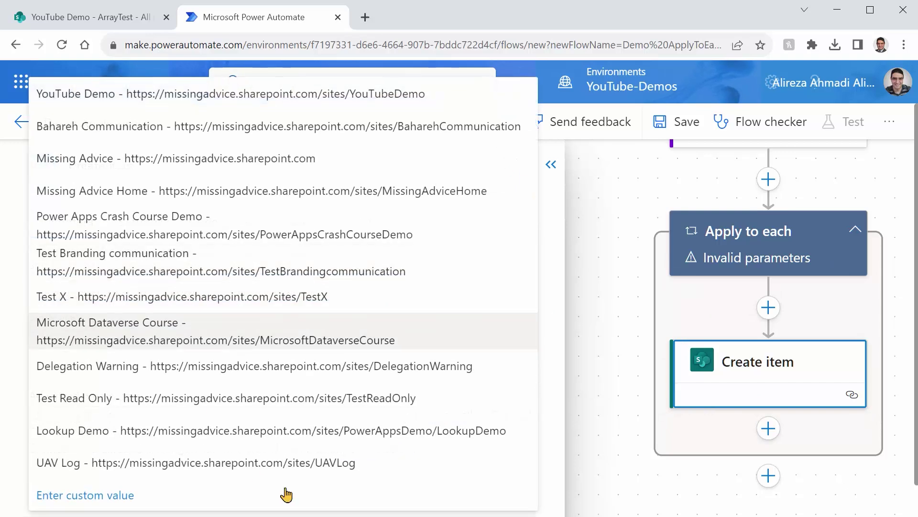
{"action": "left_click", "coordinate": [133, 100]}
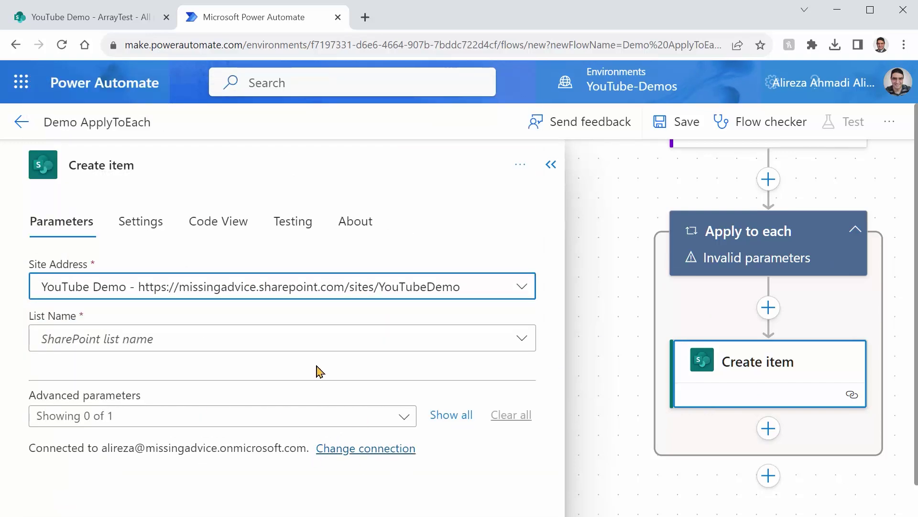
{"action": "left_click", "coordinate": [89, 19]}
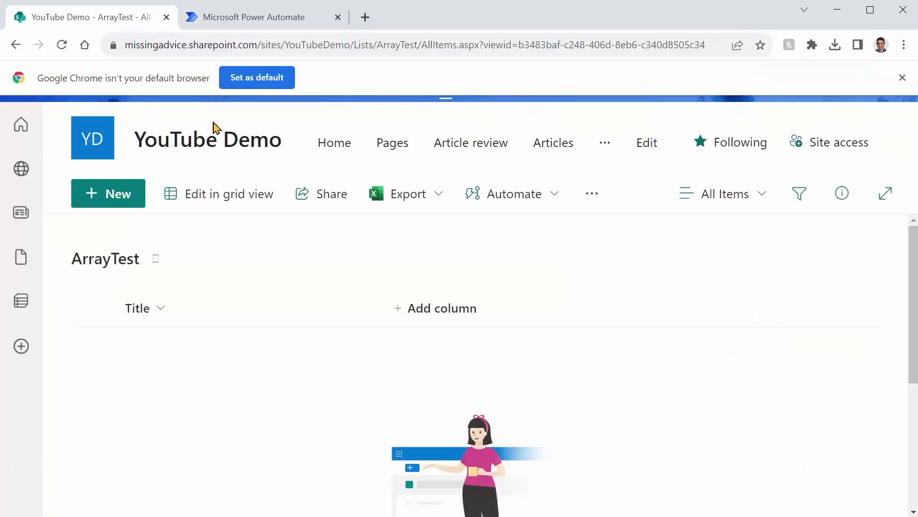
{"action": "left_click", "coordinate": [242, 22]}
{"action": "left_click", "coordinate": [516, 340]}
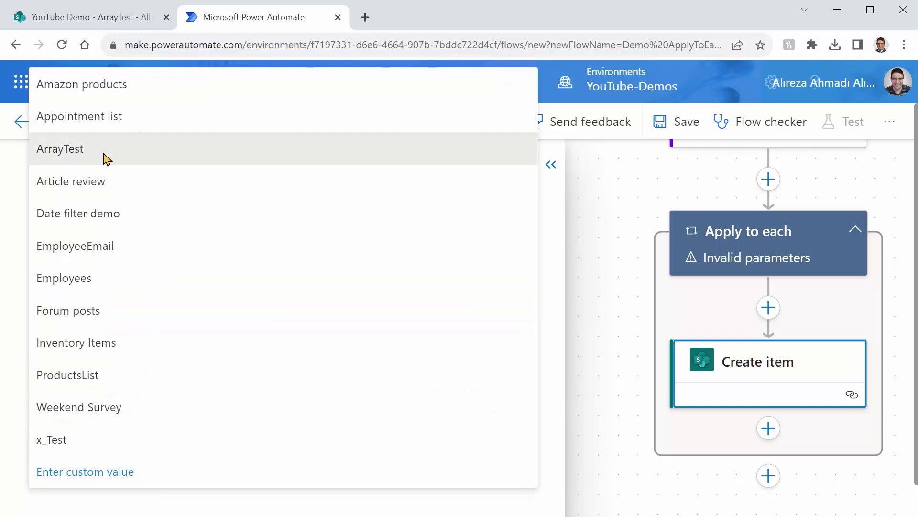
{"action": "left_click", "coordinate": [85, 149]}
{"action": "left_click", "coordinate": [606, 415]}
{"action": "left_click", "coordinate": [779, 239]}
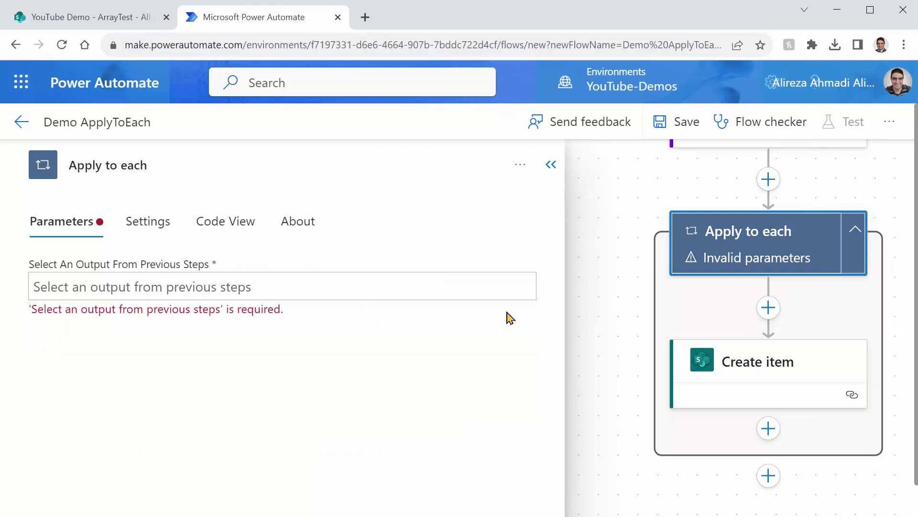
Step: Set the Apply to each loop's input to the var_EmailList variable
{"action": "left_click", "coordinate": [239, 287]}
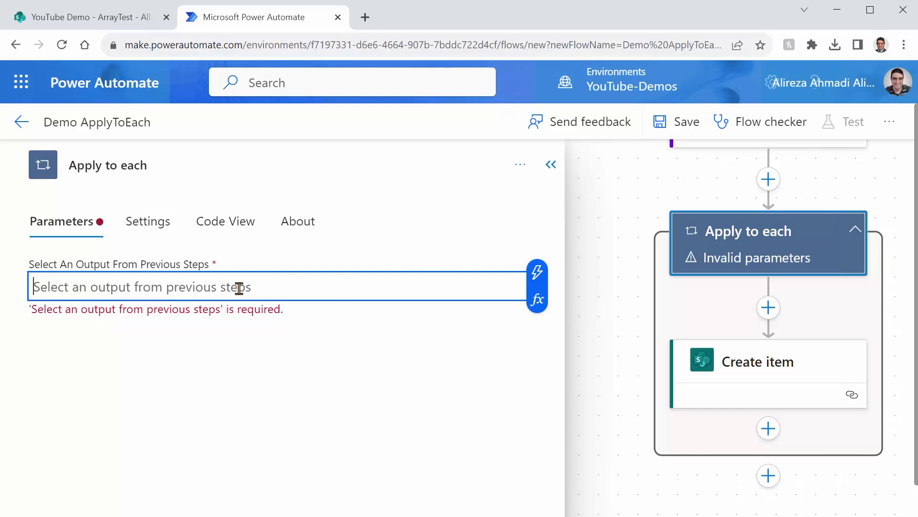
{"action": "left_click", "coordinate": [538, 273]}
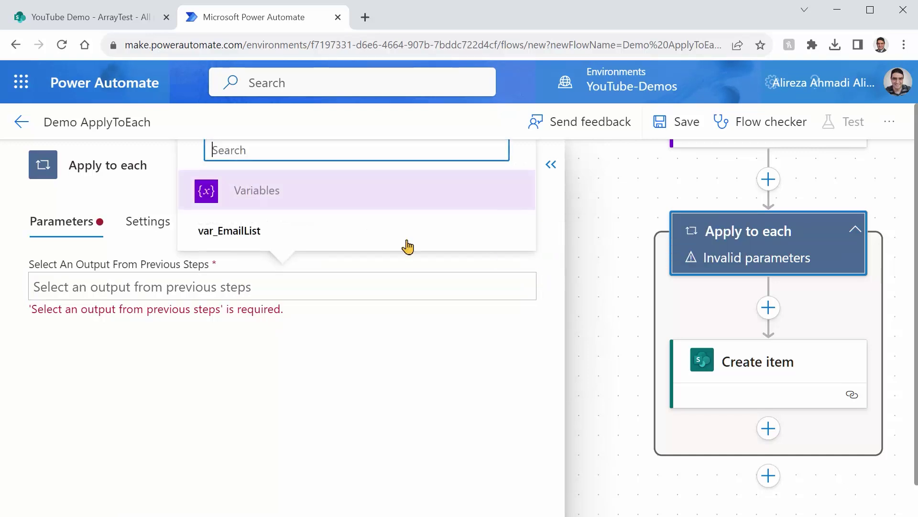
{"action": "left_click", "coordinate": [265, 241]}
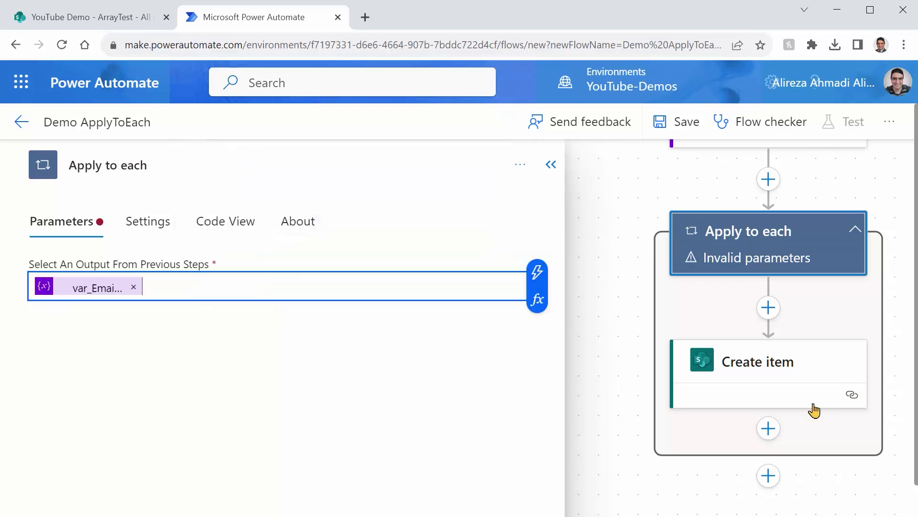
{"action": "left_click", "coordinate": [611, 338]}
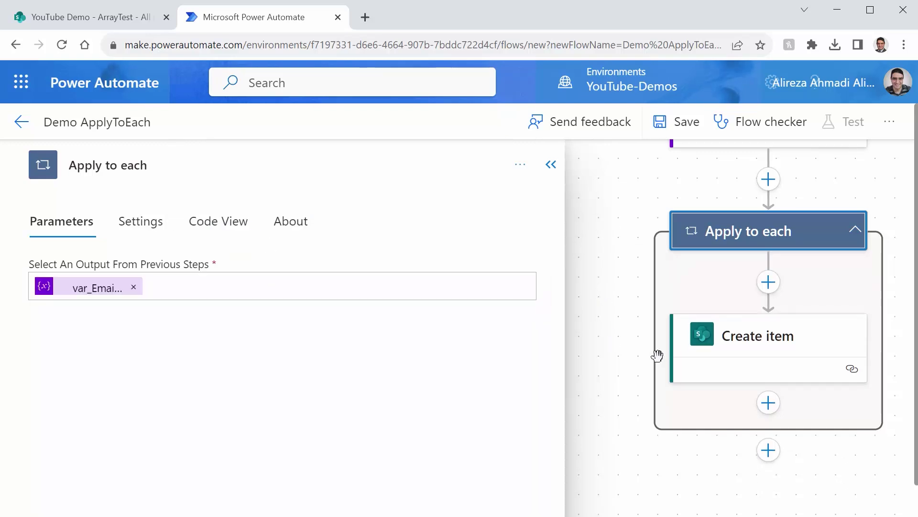
{"action": "left_click", "coordinate": [748, 352]}
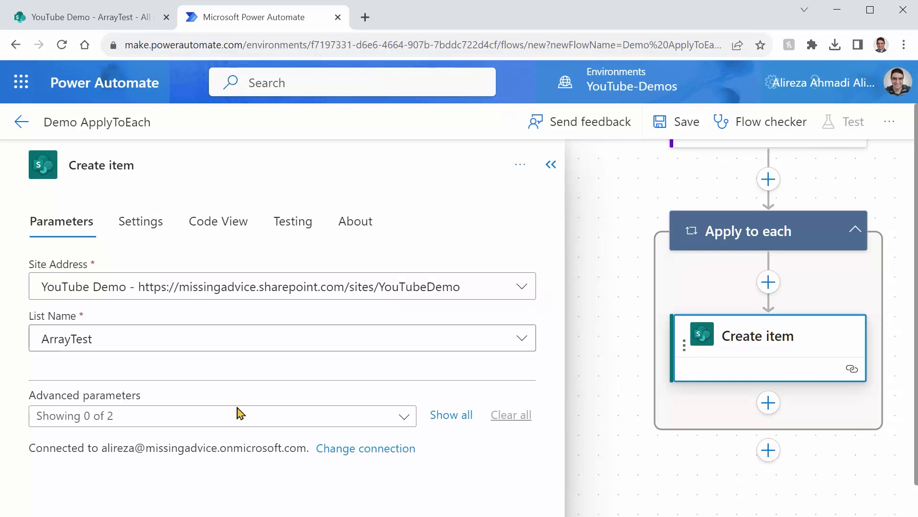
Step: Add Title from the advanced parameters to the Create item step
{"action": "left_click", "coordinate": [402, 423]}
{"action": "left_click", "coordinate": [96, 442]}
{"action": "left_click", "coordinate": [381, 388]}
{"action": "left_click", "coordinate": [44, 439]}
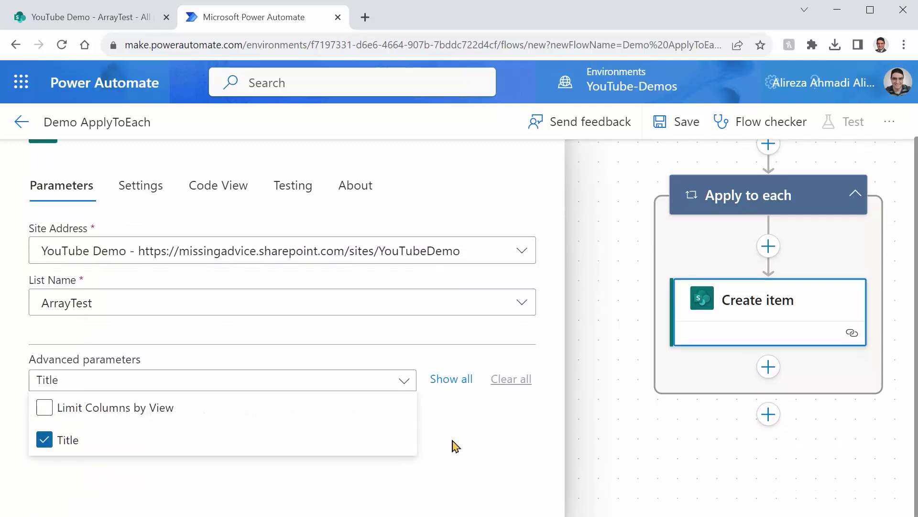
{"action": "left_click", "coordinate": [468, 463]}
Step: Search dynamic content for 'cur' for the Title, leaving it empty for now
{"action": "left_click", "coordinate": [282, 430]}
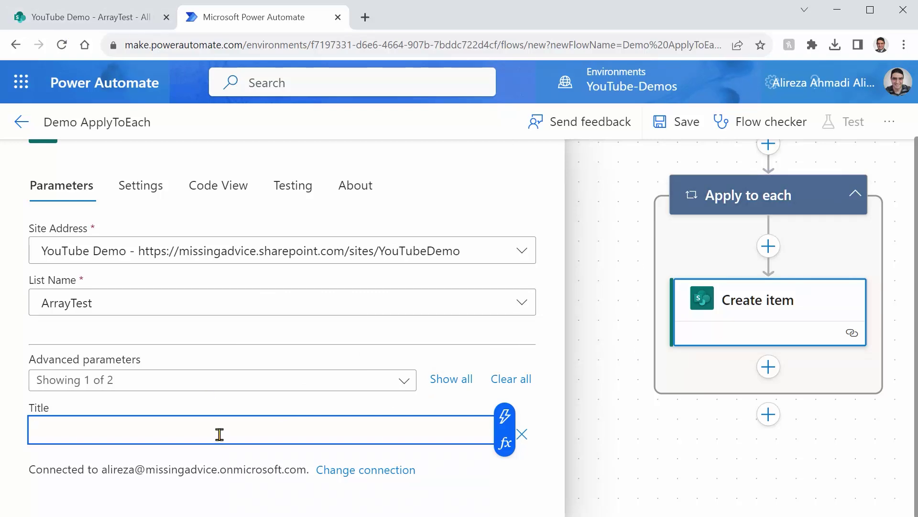
{"action": "left_click", "coordinate": [504, 416]}
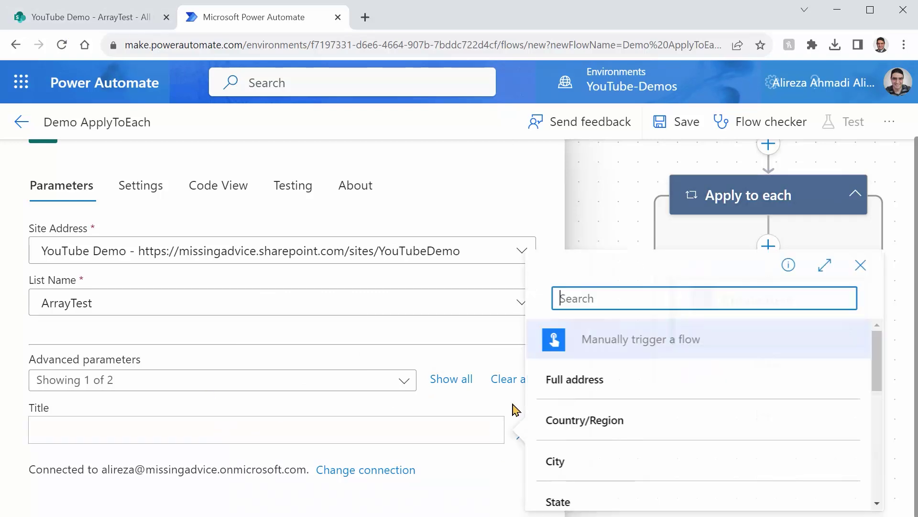
{"action": "type", "text": "curre"}
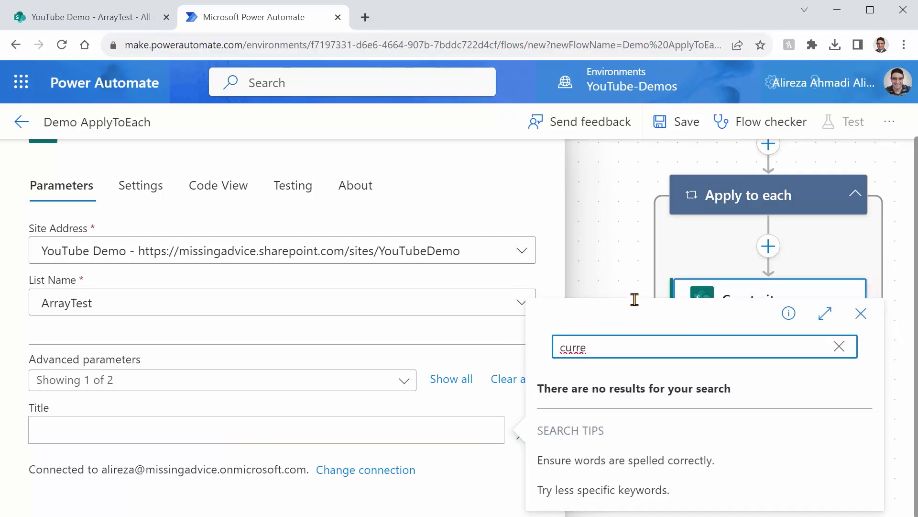
{"action": "left_click", "coordinate": [839, 346]}
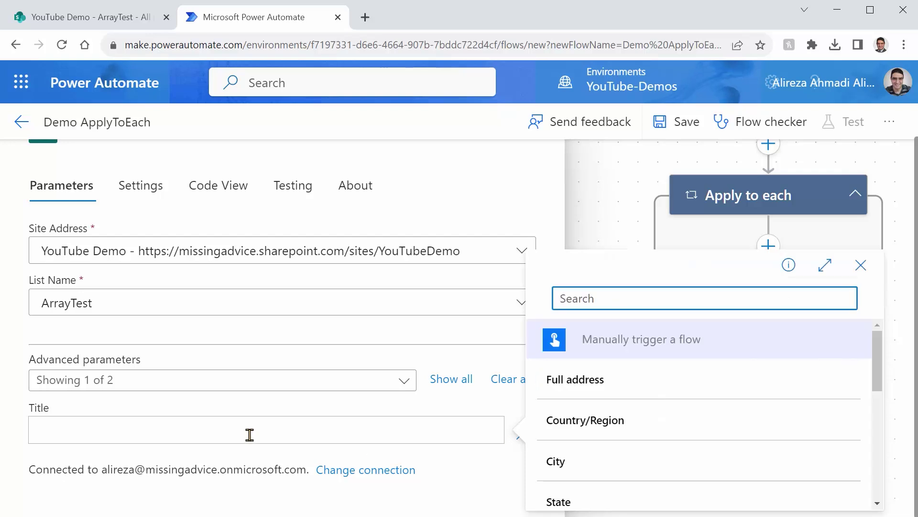
{"action": "scroll", "coordinate": [625, 436], "scroll_direction": "down", "scroll_amount": 5}
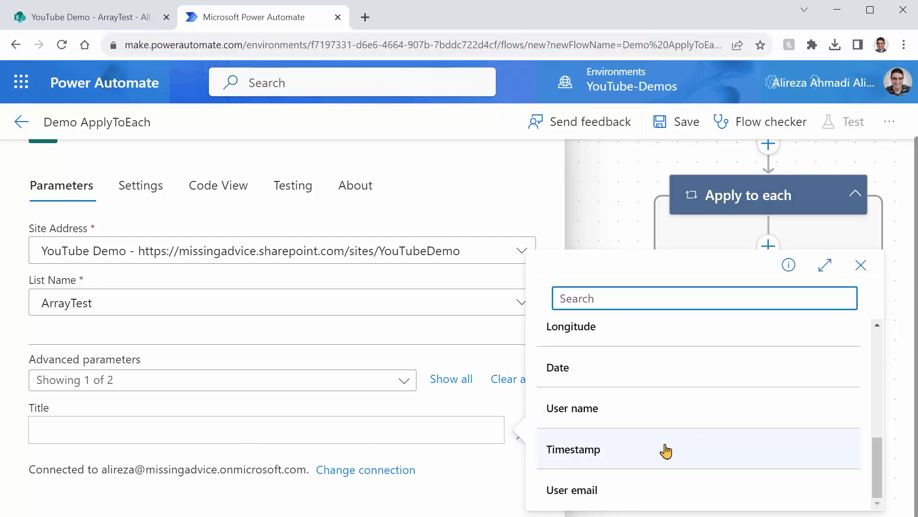
{"action": "scroll", "coordinate": [617, 435], "scroll_direction": "up", "scroll_amount": 5}
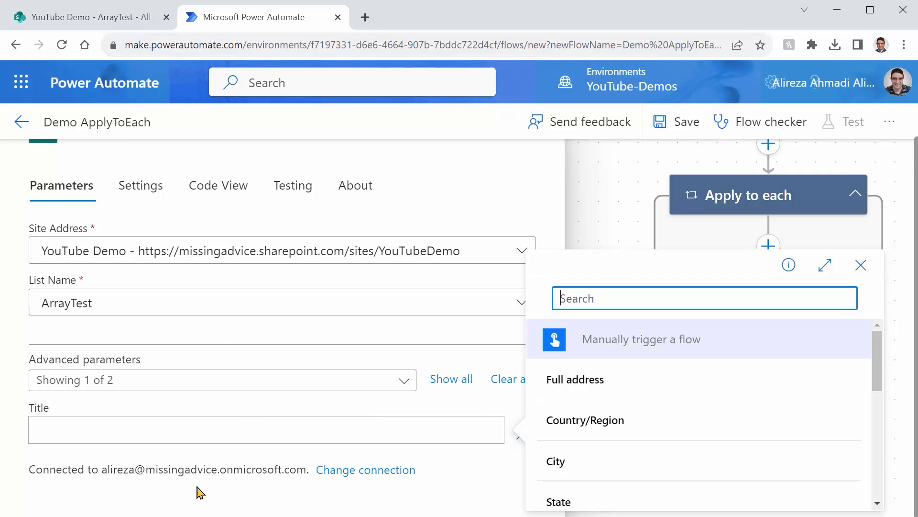
Step: Save the flow and toggle the Create item step's optional Title parameter
{"action": "left_click", "coordinate": [684, 128]}
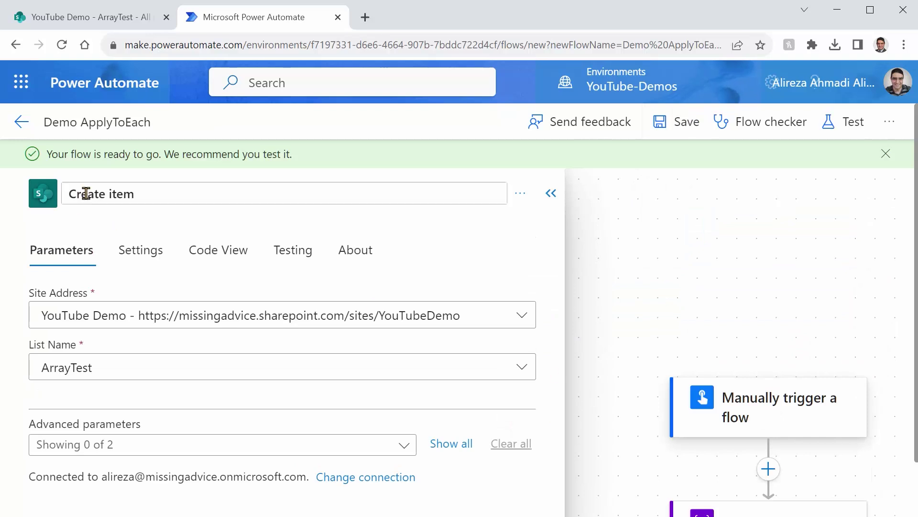
{"action": "scroll", "coordinate": [307, 360], "scroll_direction": "down", "scroll_amount": 1}
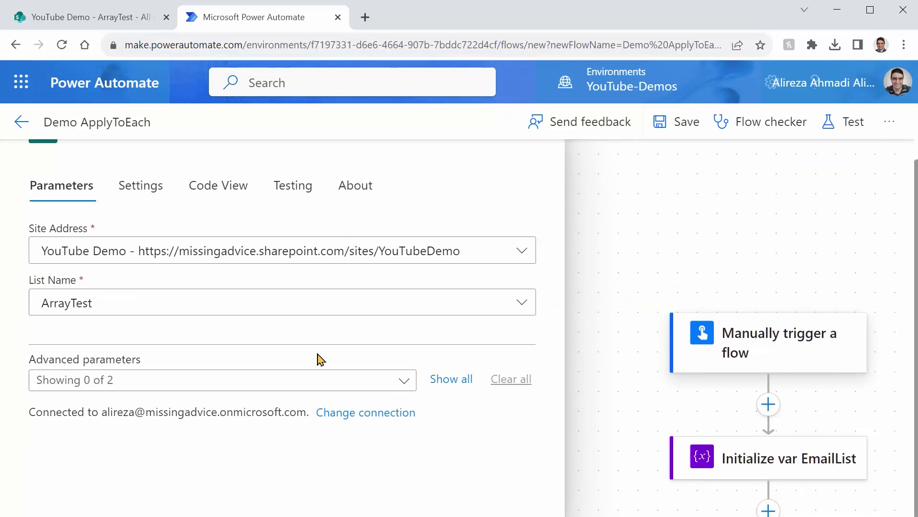
{"action": "left_click", "coordinate": [404, 385]}
{"action": "left_click", "coordinate": [61, 445]}
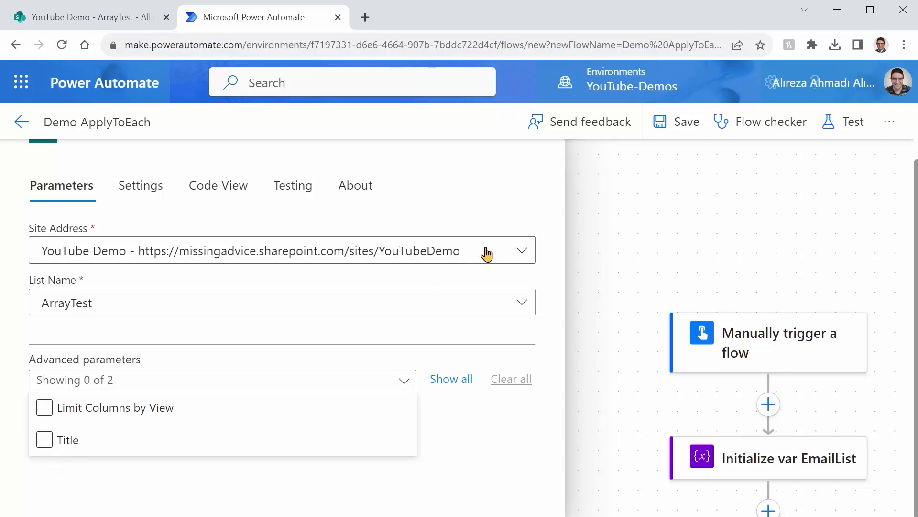
Step: Switch the flow to the classic designer
{"action": "left_click", "coordinate": [652, 230]}
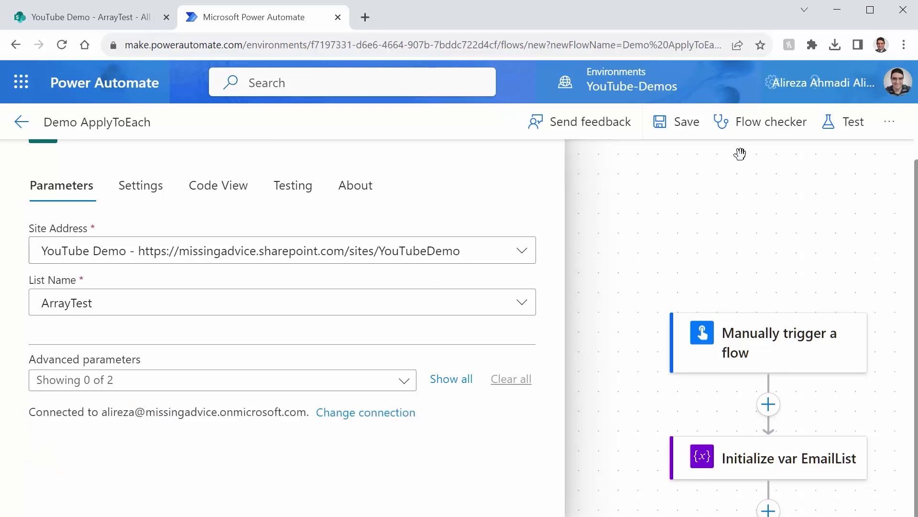
{"action": "left_click", "coordinate": [888, 129]}
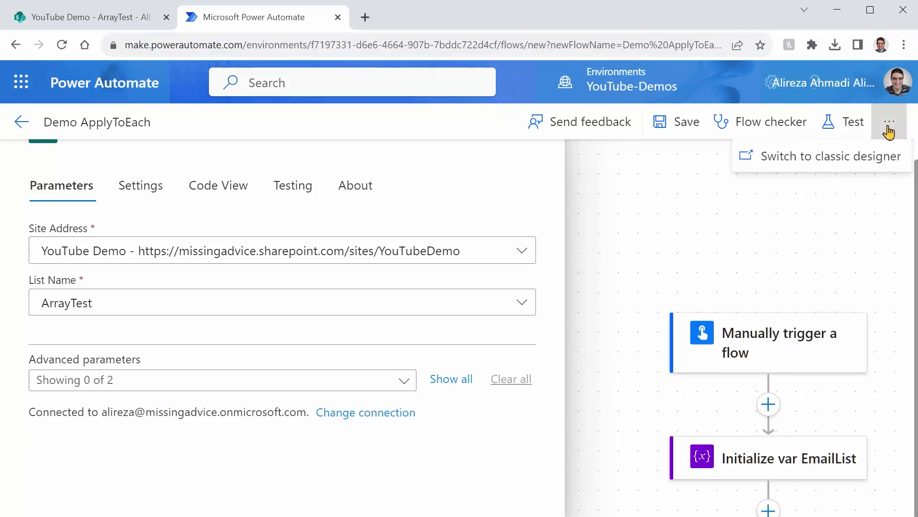
{"action": "left_click", "coordinate": [870, 165]}
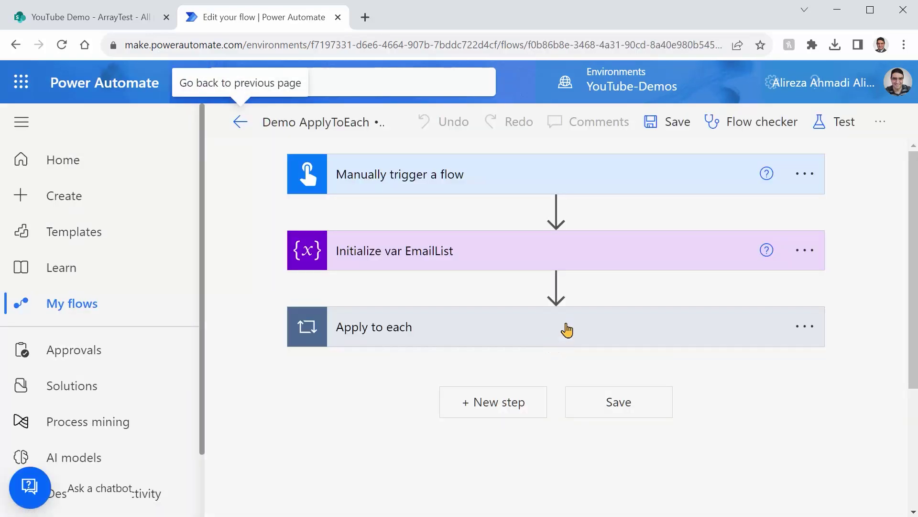
Step: Set the Create item Title to the Apply to each Current item, with browser zoom at 100%
{"action": "left_click", "coordinate": [567, 330]}
{"action": "scroll", "coordinate": [498, 437], "scroll_direction": "down", "scroll_amount": 4}
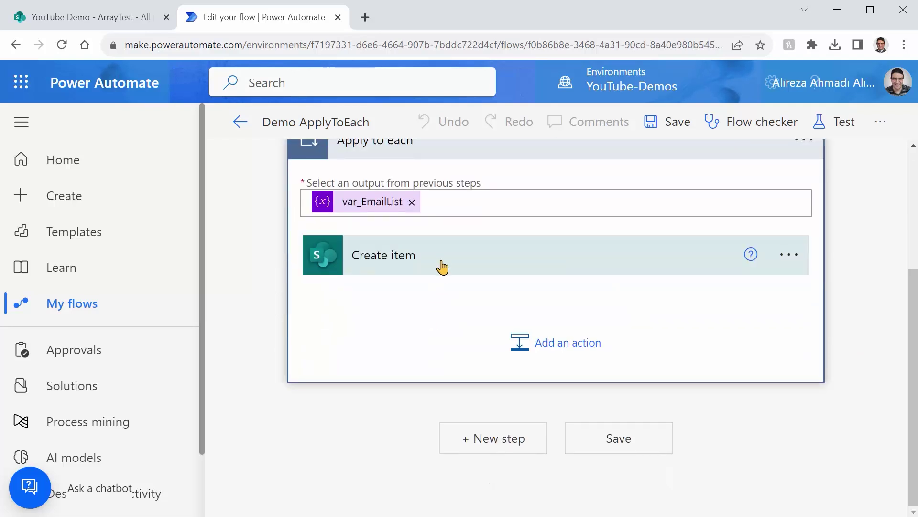
{"action": "left_click", "coordinate": [443, 263]}
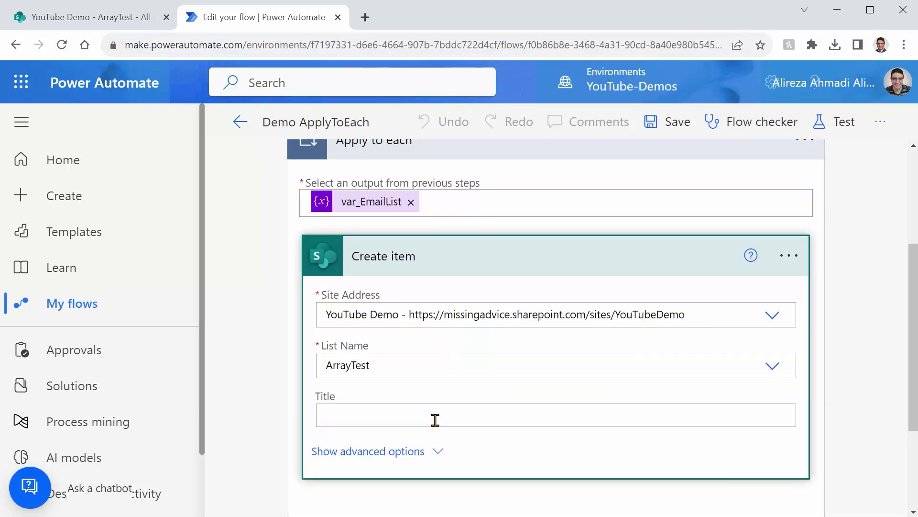
{"action": "scroll", "coordinate": [886, 375], "scroll_direction": "down", "scroll_amount": 3}
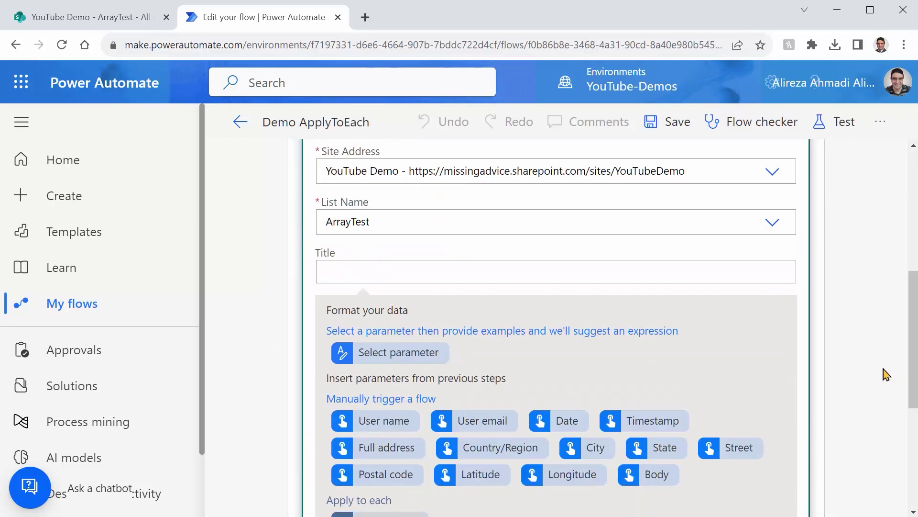
{"action": "left_click", "coordinate": [904, 45]}
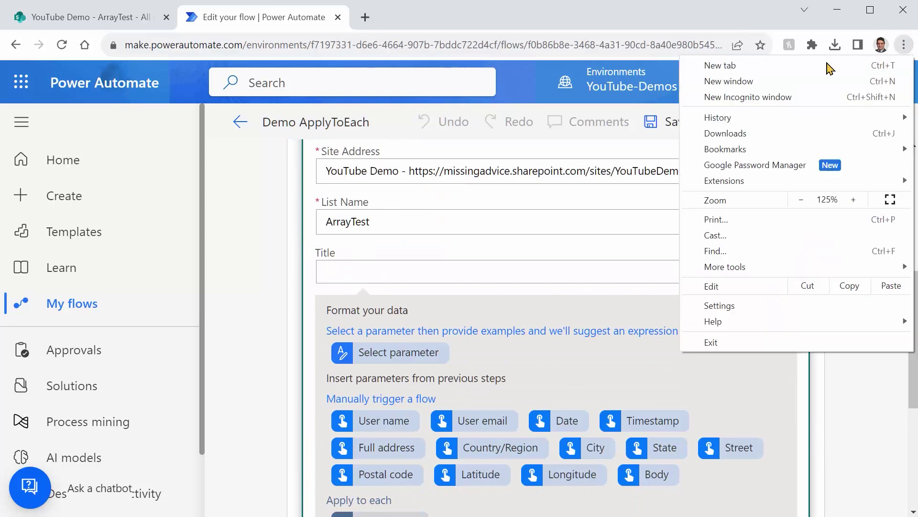
{"action": "left_click", "coordinate": [801, 200]}
{"action": "left_click", "coordinate": [801, 200]}
{"action": "left_click", "coordinate": [650, 269]}
{"action": "scroll", "coordinate": [717, 382], "scroll_direction": "down", "scroll_amount": 5}
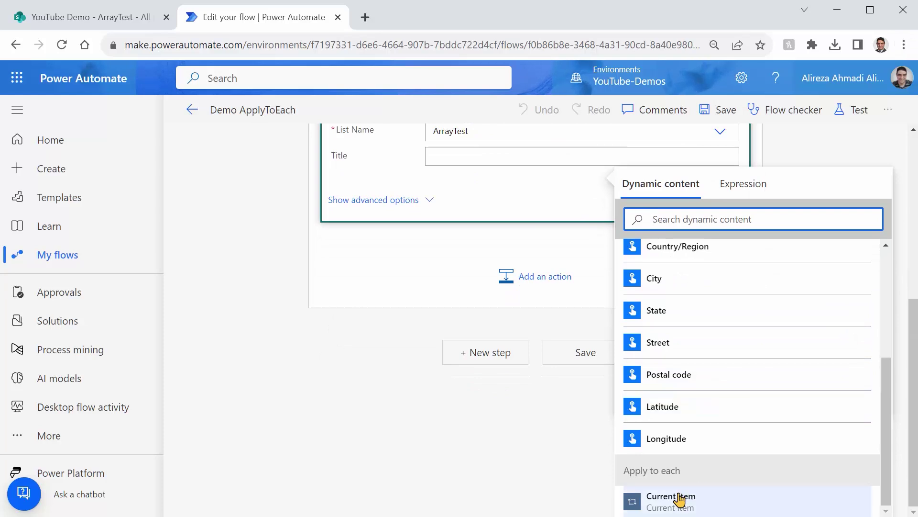
{"action": "left_click", "coordinate": [680, 500]}
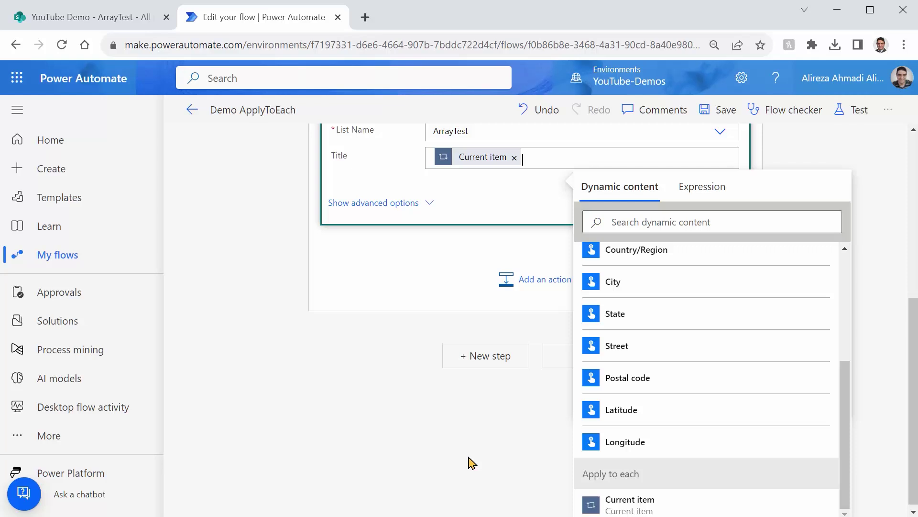
Step: Save, then test the flow manually, continuing with the SharePoint connection and running it
{"action": "left_click", "coordinate": [718, 111]}
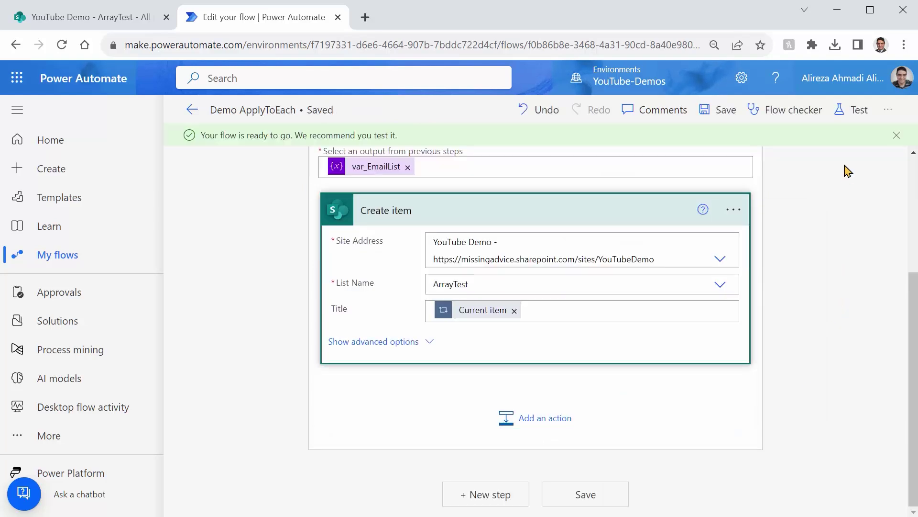
{"action": "left_click", "coordinate": [861, 111]}
{"action": "left_click", "coordinate": [720, 144]}
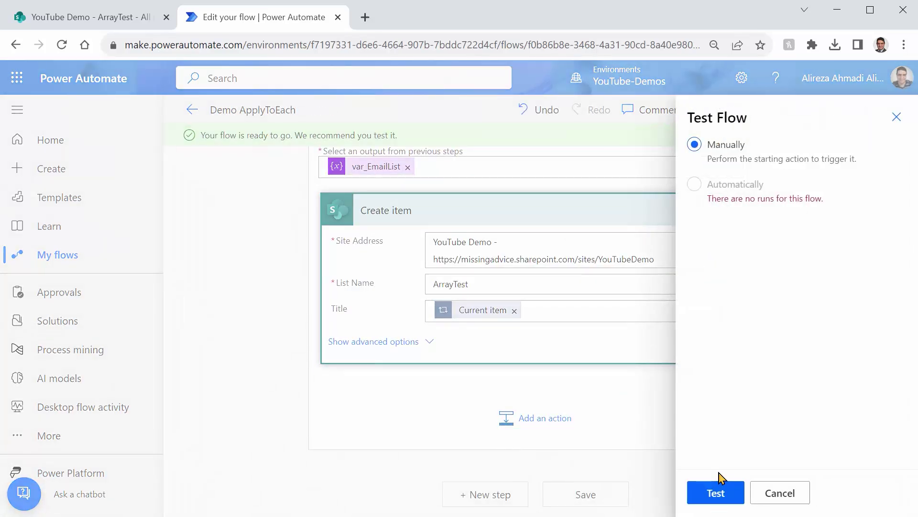
{"action": "left_click", "coordinate": [716, 492]}
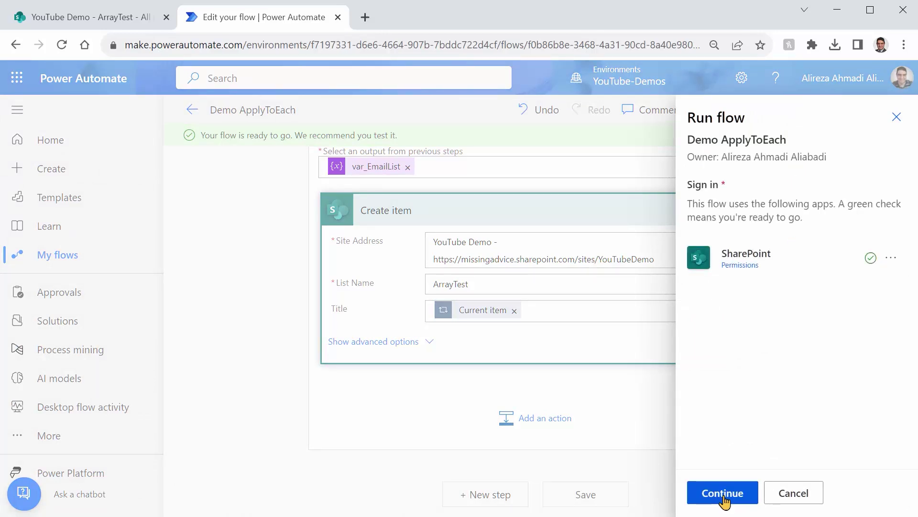
{"action": "left_click", "coordinate": [723, 499]}
{"action": "left_click", "coordinate": [723, 498]}
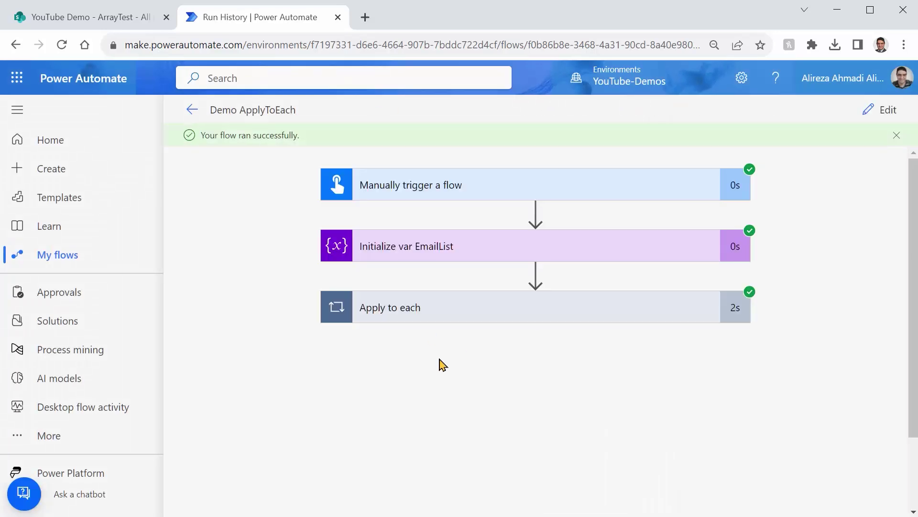
Step: Refresh the SharePoint ArrayTest list to see the four new email entries, then return to run history
{"action": "left_click", "coordinate": [89, 20]}
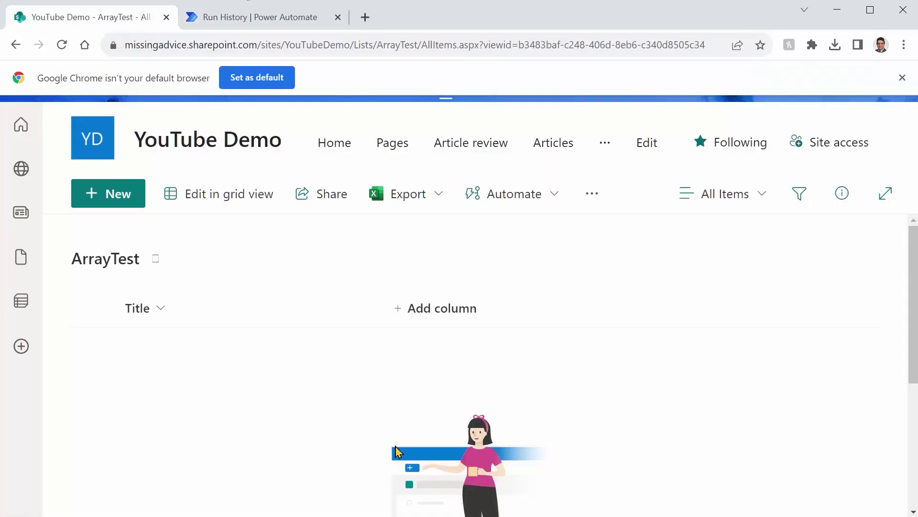
{"action": "key", "text": "F5"}
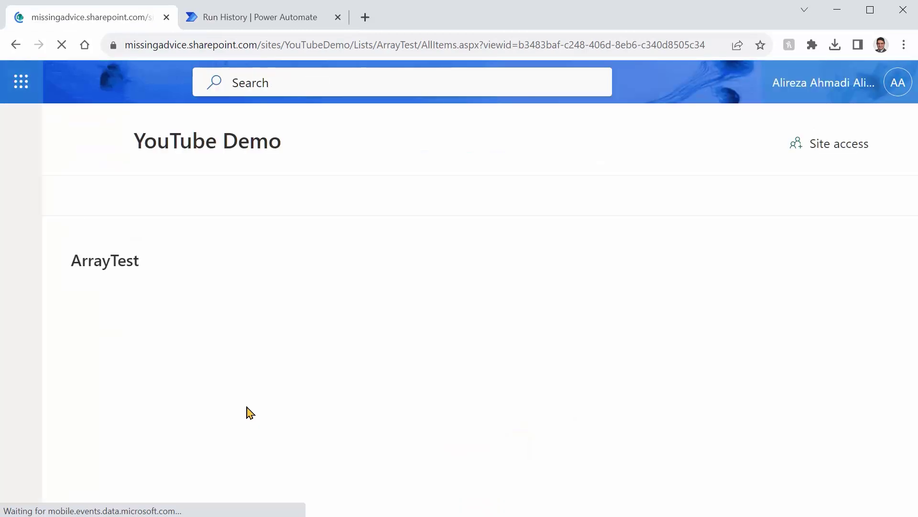
{"action": "left_click", "coordinate": [269, 23]}
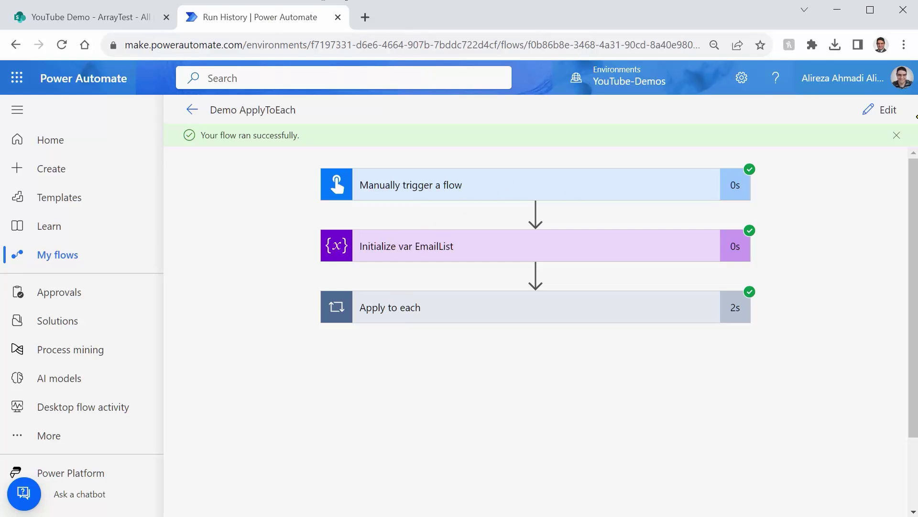
Step: Enter edit mode and delete the Create item step from the Apply to each loop
{"action": "left_click", "coordinate": [879, 117]}
{"action": "scroll", "coordinate": [699, 322], "scroll_direction": "down", "scroll_amount": 3}
{"action": "left_click", "coordinate": [733, 211]}
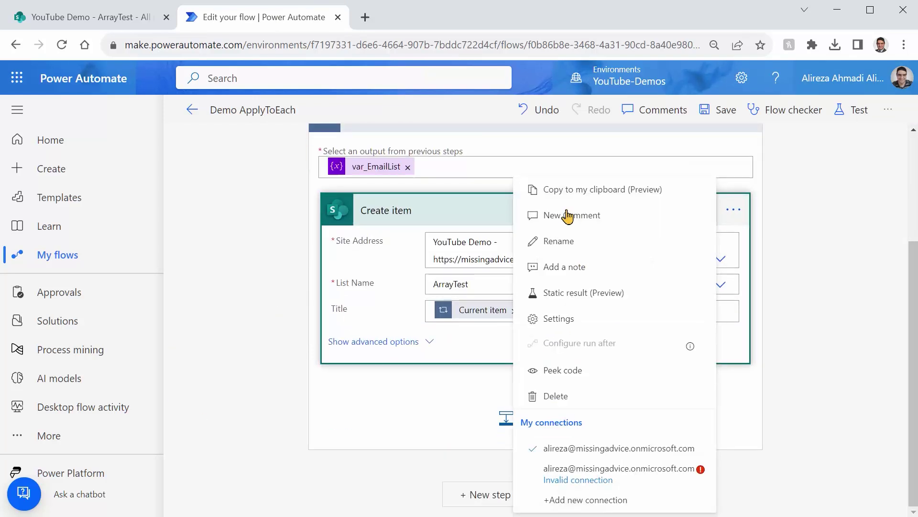
{"action": "left_click", "coordinate": [574, 398]}
{"action": "left_click", "coordinate": [483, 331]}
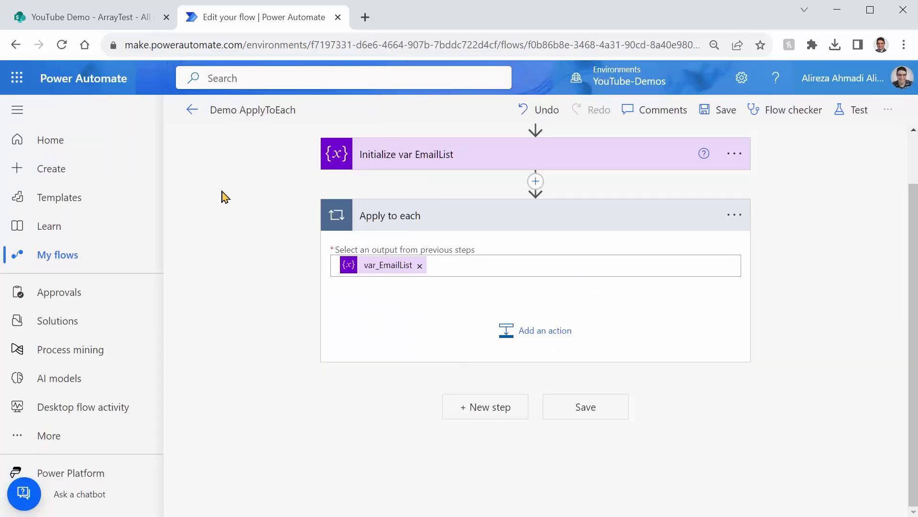
Step: Add a Send an email (V2) action inside the loop, searching 'Sen'
{"action": "left_click", "coordinate": [536, 331]}
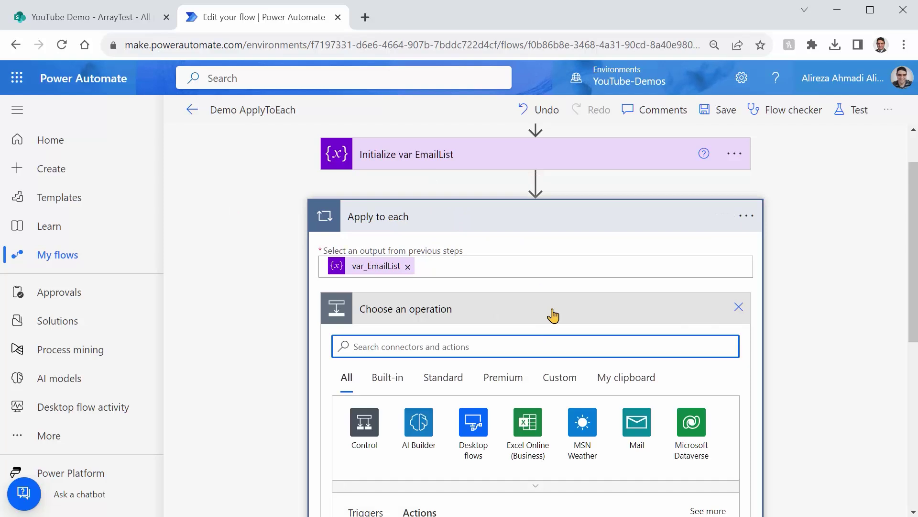
{"action": "type", "text": "Send email"}
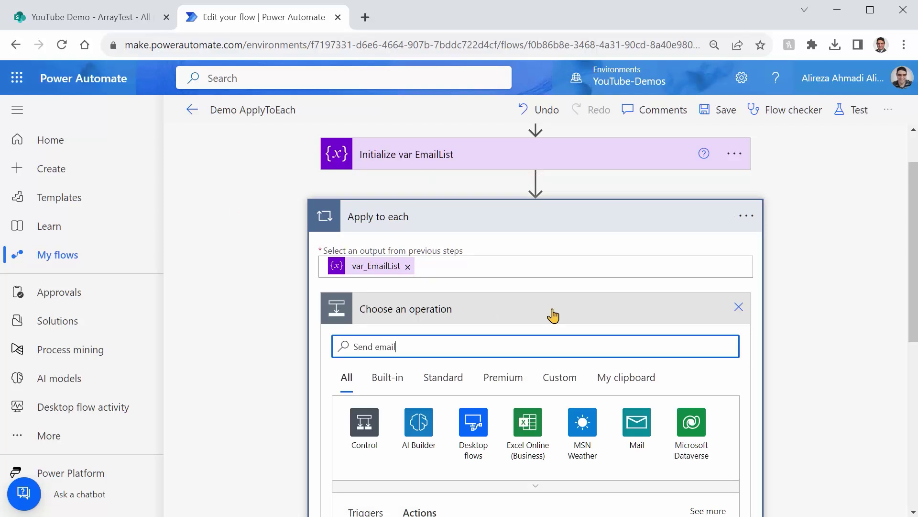
{"action": "scroll", "coordinate": [762, 406], "scroll_direction": "down", "scroll_amount": 6}
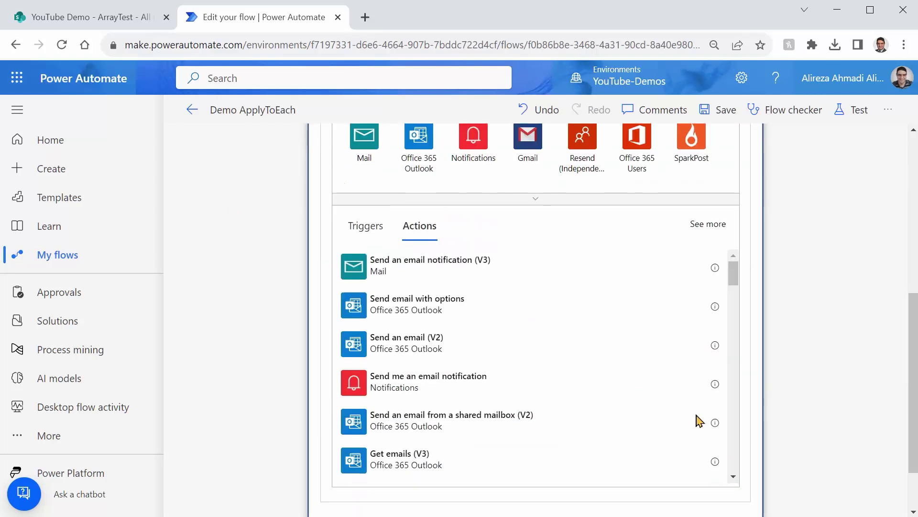
{"action": "left_click", "coordinate": [489, 340]}
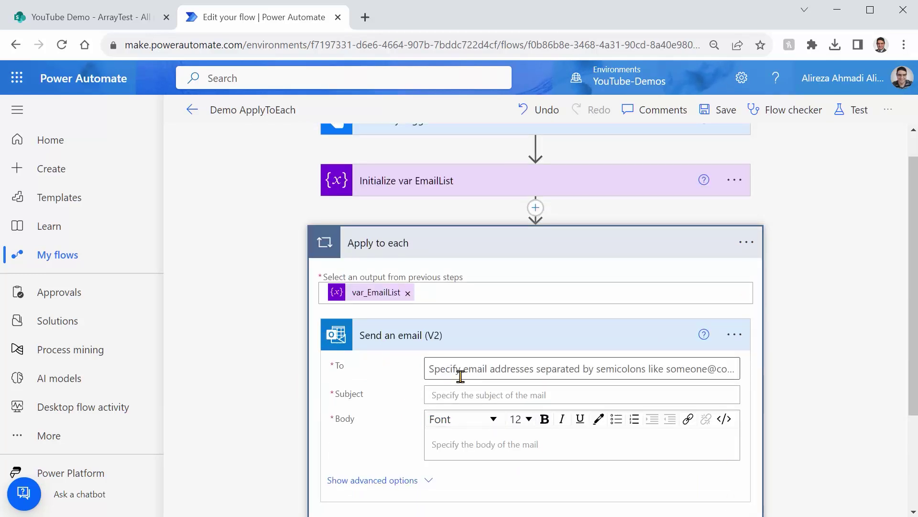
Step: Expand Initialize var EmailList to check its four stored addresses
{"action": "scroll", "coordinate": [518, 289], "scroll_direction": "up", "scroll_amount": 1}
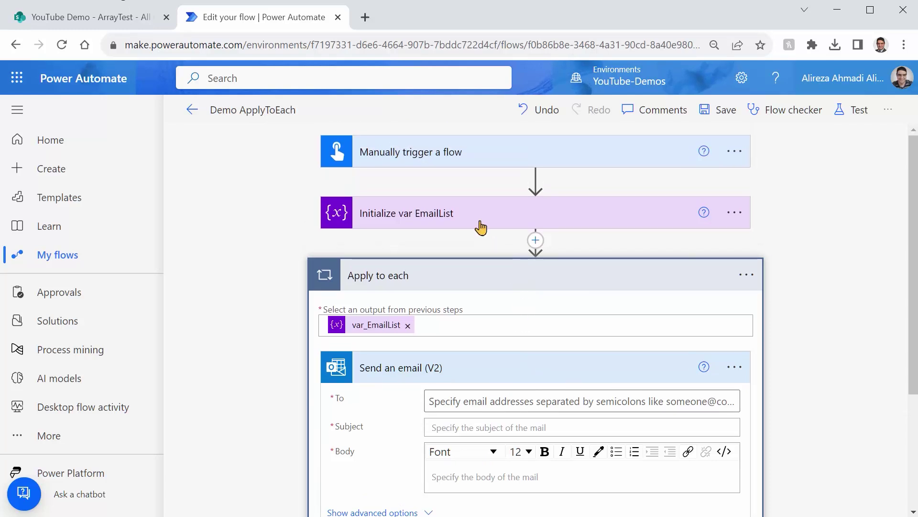
{"action": "left_click", "coordinate": [480, 227]}
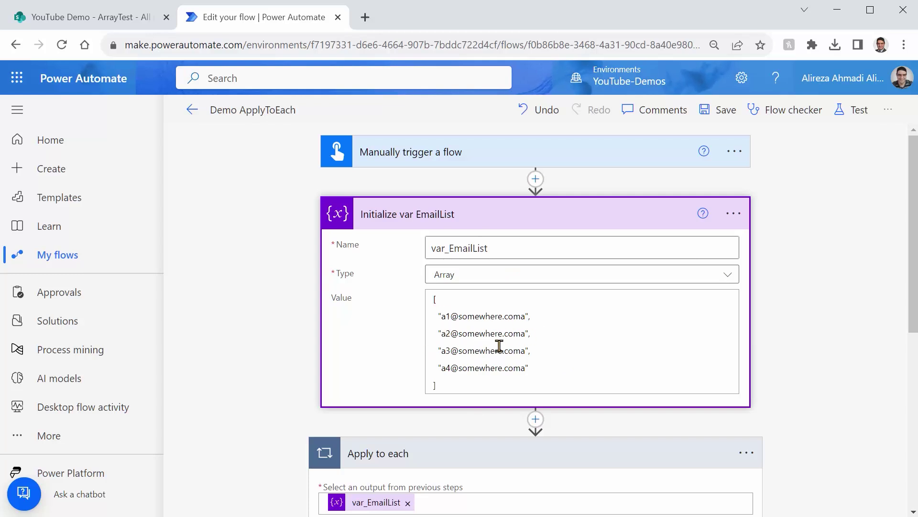
{"action": "scroll", "coordinate": [784, 385], "scroll_direction": "down", "scroll_amount": 6}
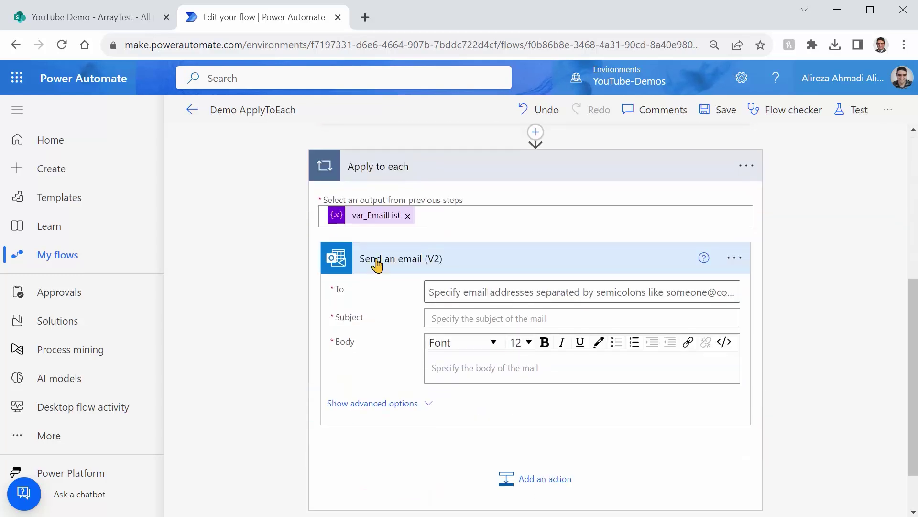
Step: Bring up dynamic content for the email's To field and scroll the canvas to the loop
{"action": "left_click", "coordinate": [463, 300]}
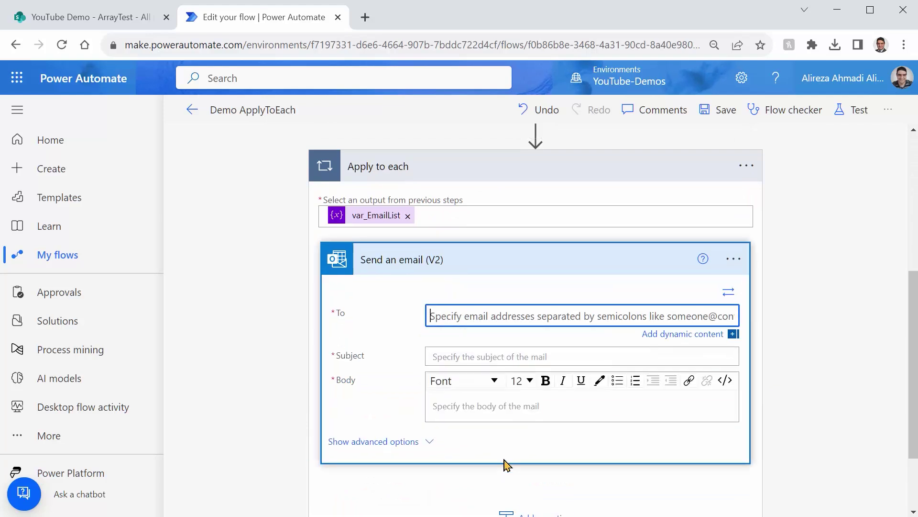
{"action": "left_click", "coordinate": [506, 313]}
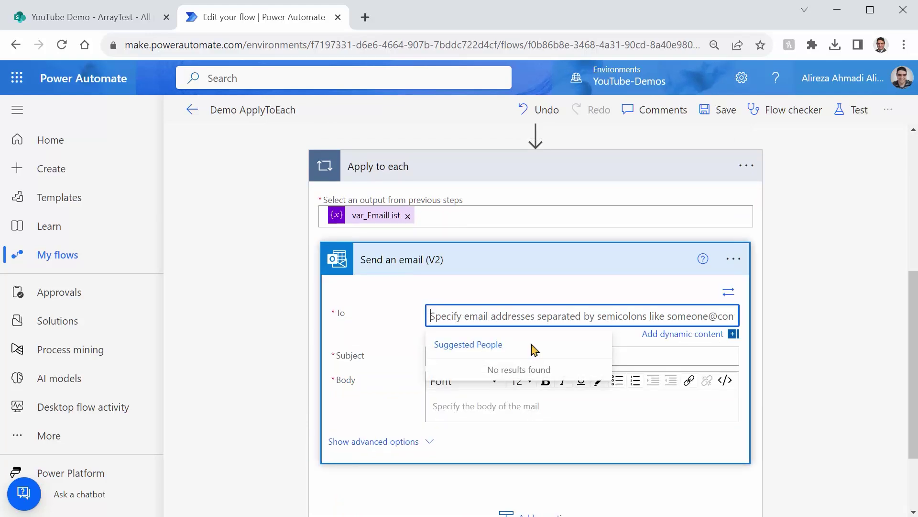
{"action": "left_click", "coordinate": [714, 335]}
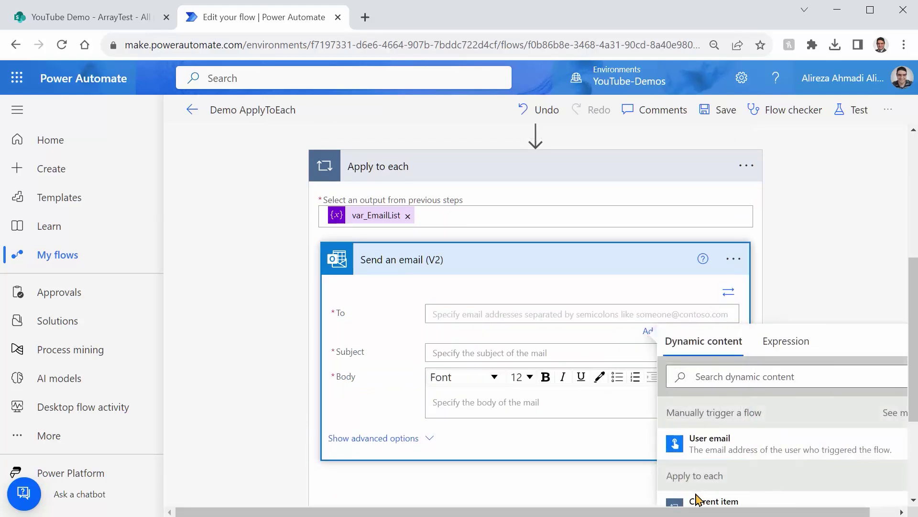
{"action": "scroll", "coordinate": [685, 512], "scroll_direction": "down", "scroll_amount": 2}
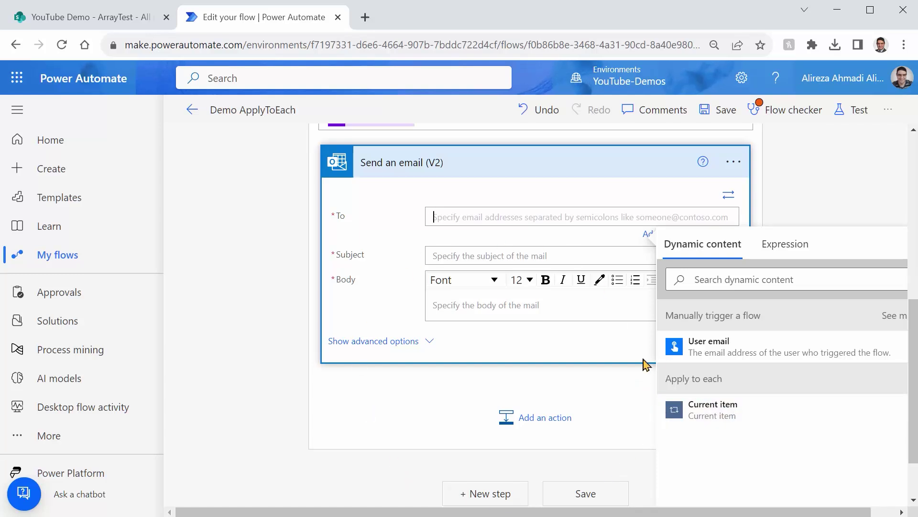
{"action": "scroll", "coordinate": [462, 421], "scroll_direction": "up", "scroll_amount": 3}
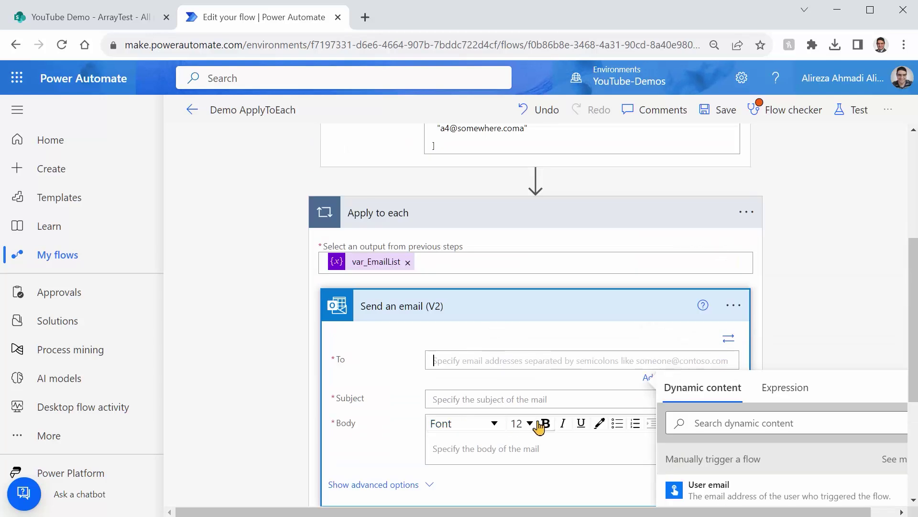
{"action": "scroll", "coordinate": [541, 425], "scroll_direction": "down", "scroll_amount": 3}
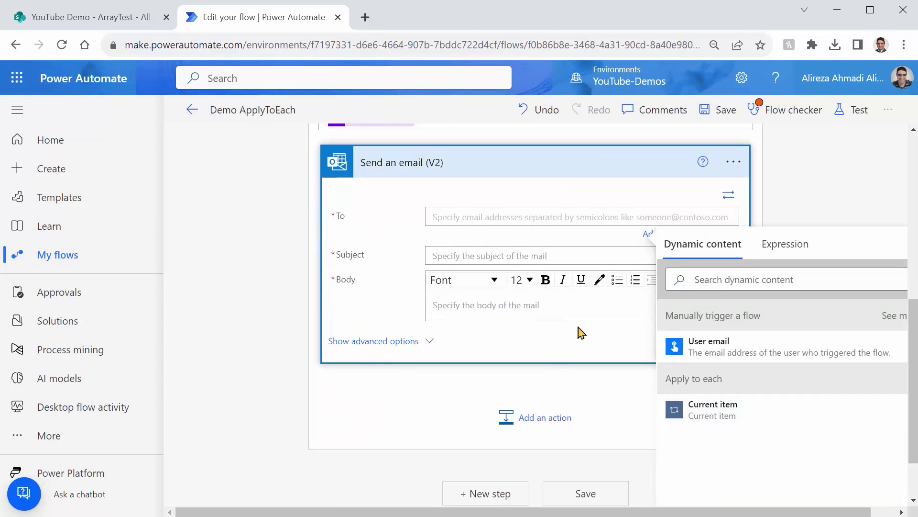
{"action": "scroll", "coordinate": [595, 386], "scroll_direction": "up", "scroll_amount": 3}
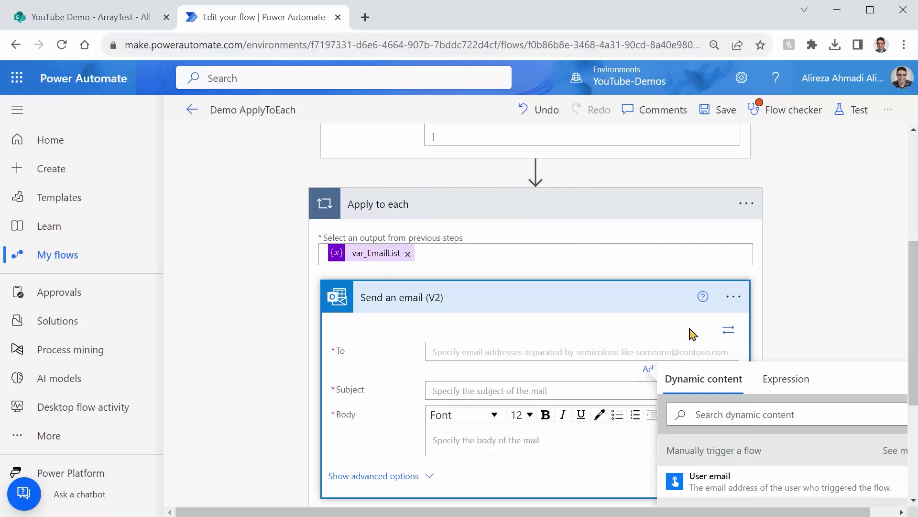
{"action": "scroll", "coordinate": [526, 373], "scroll_direction": "down", "scroll_amount": 4}
Step: Add a Compose action found by searching 'compo' and move it above Send an email (V2)
{"action": "left_click", "coordinate": [553, 361]}
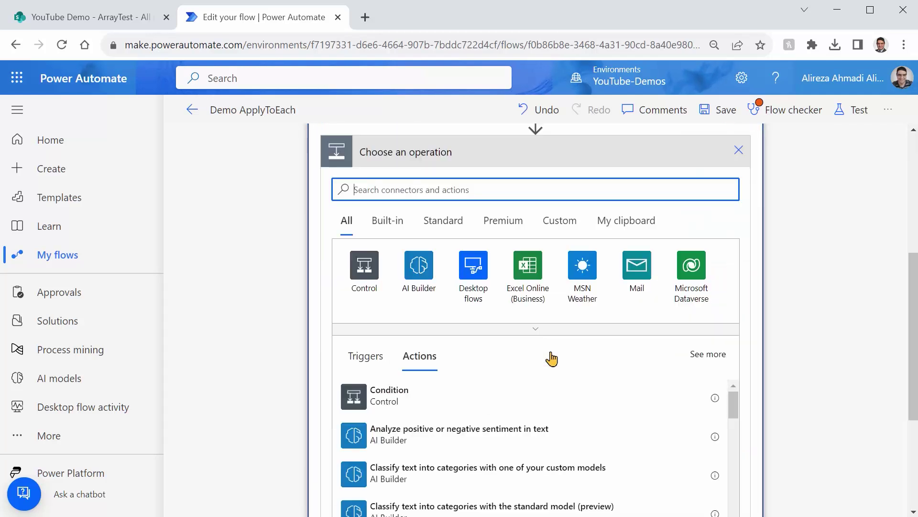
{"action": "type", "text": "compose"}
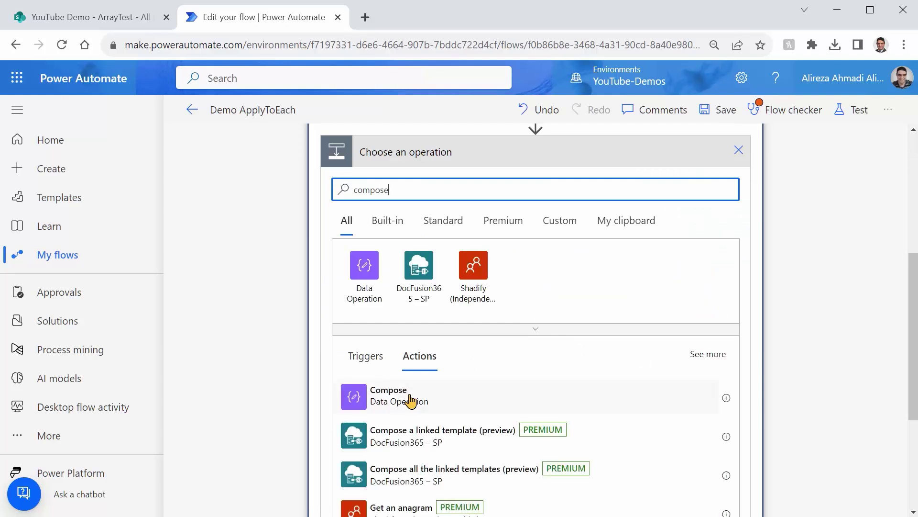
{"action": "left_click", "coordinate": [409, 397]}
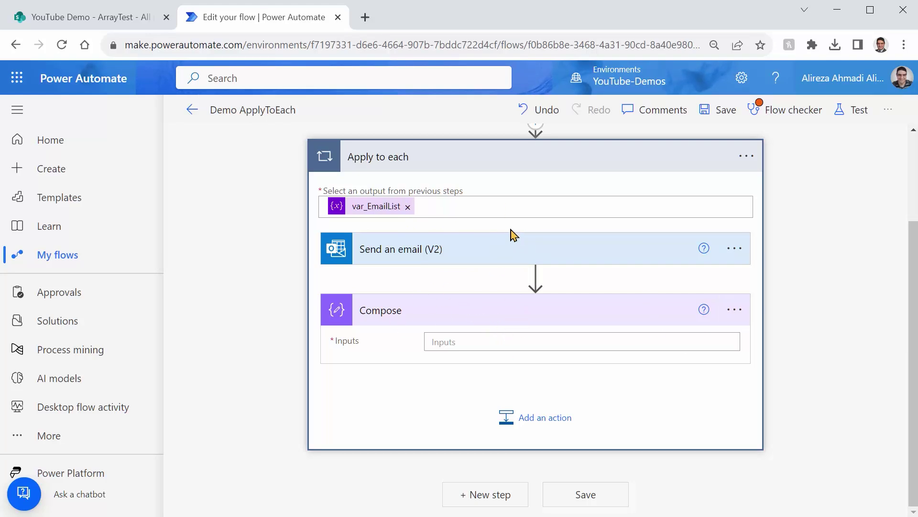
{"action": "left_click_drag", "start_coordinate": [512, 260], "coordinate": [505, 432]}
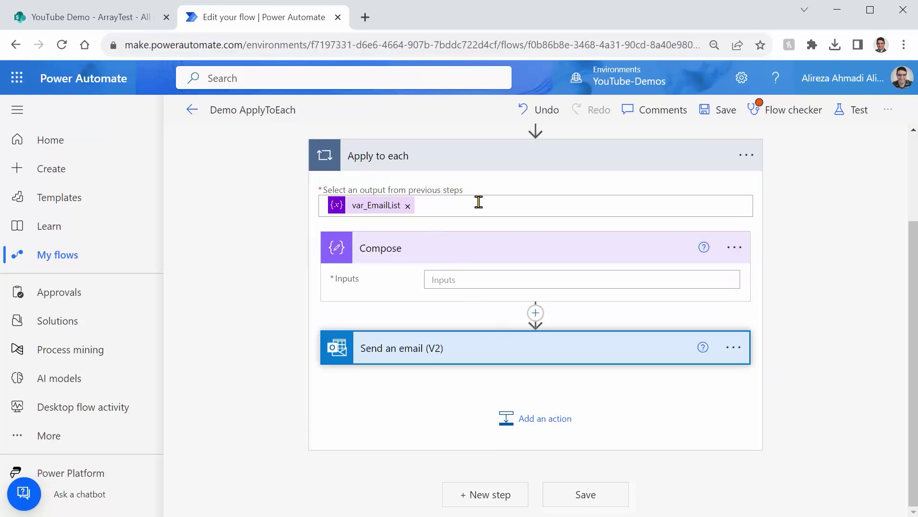
Step: Fill the Compose Inputs with the loop's Current item dynamic value, found by searching 'cu'
{"action": "left_click", "coordinate": [453, 279]}
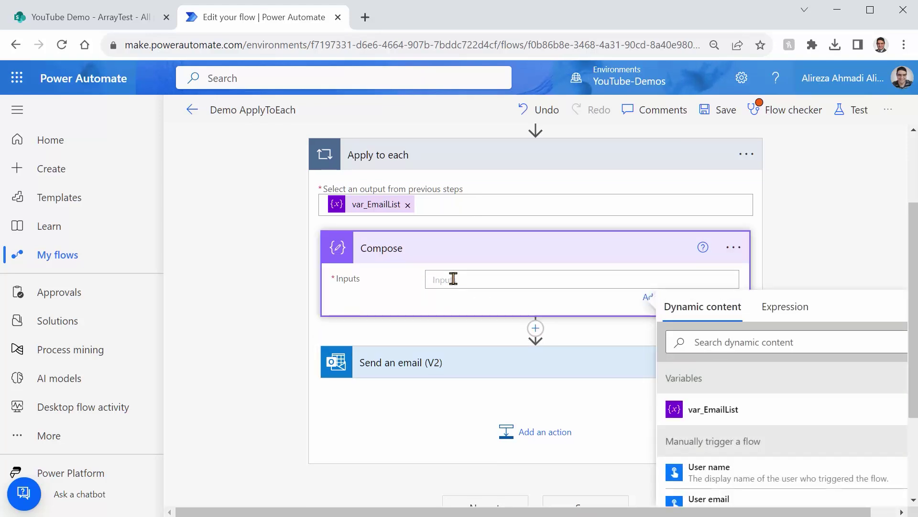
{"action": "left_click", "coordinate": [729, 338]}
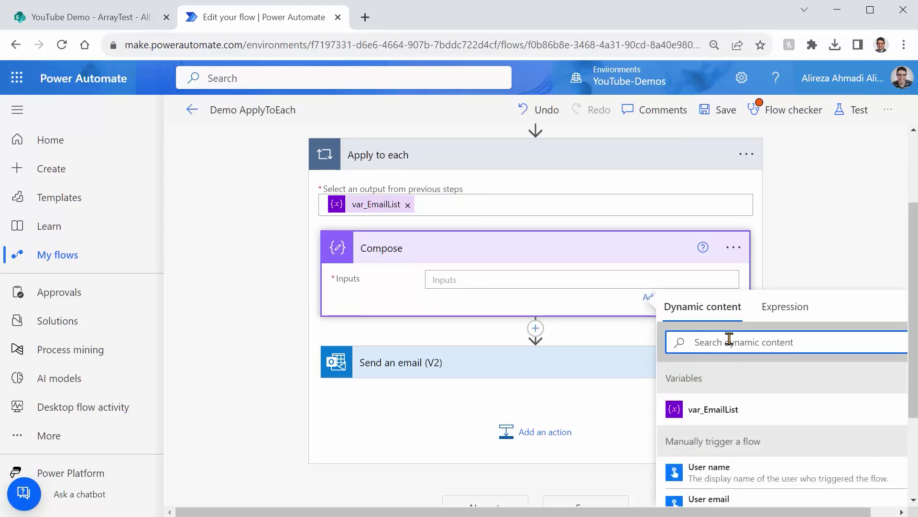
{"action": "type", "text": "curre"}
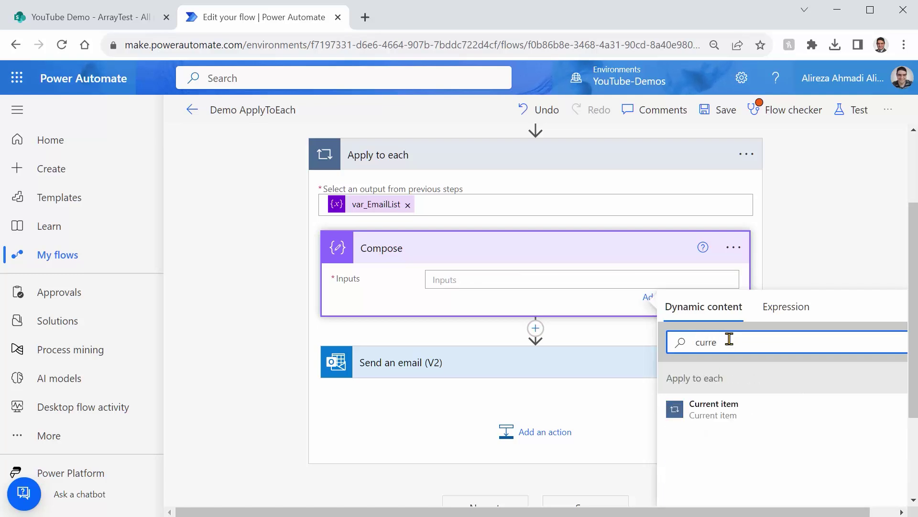
{"action": "left_click", "coordinate": [722, 412]}
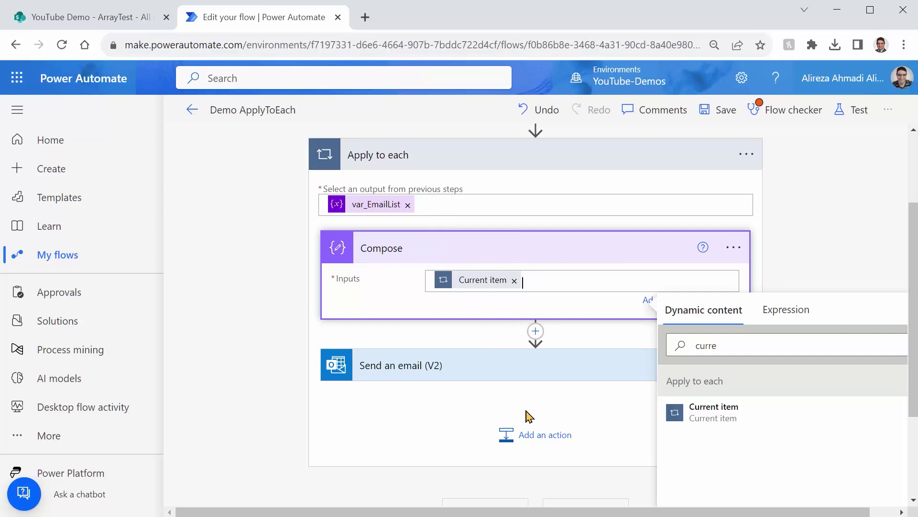
{"action": "left_click", "coordinate": [505, 367]}
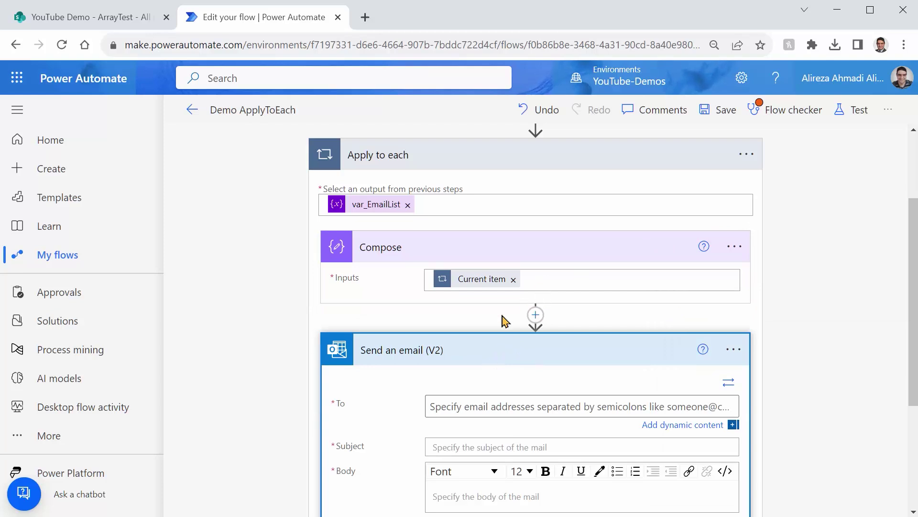
Step: Put the Compose step's Outputs into the To field of Send an email (V2)
{"action": "left_click", "coordinate": [455, 405]}
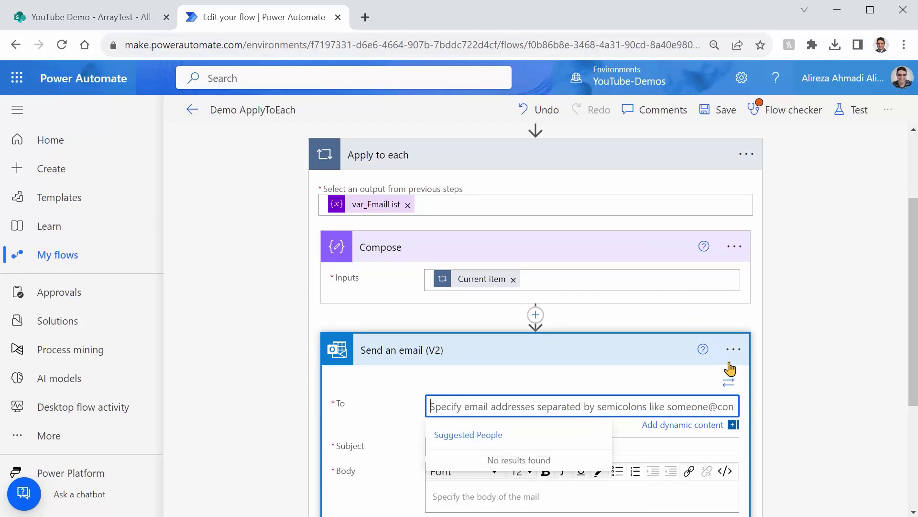
{"action": "left_click", "coordinate": [697, 426]}
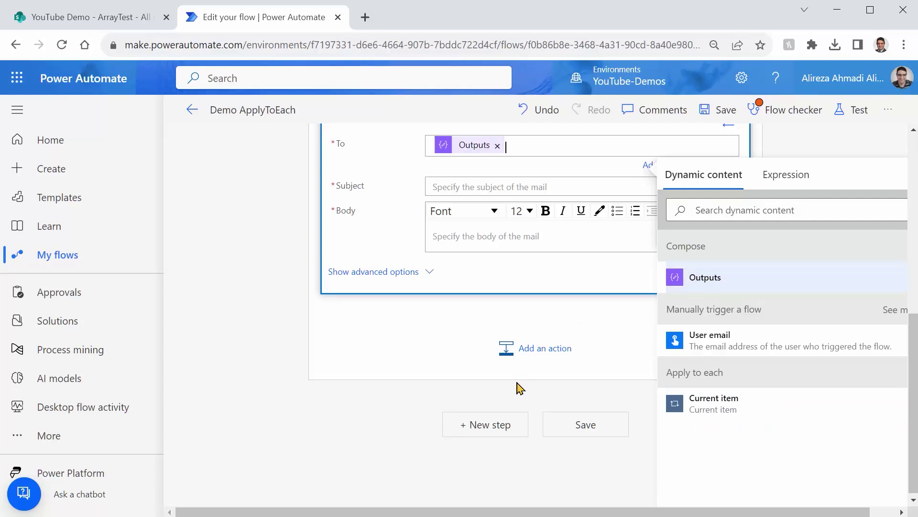
{"action": "left_click", "coordinate": [705, 282]}
{"action": "scroll", "coordinate": [493, 430], "scroll_direction": "up", "scroll_amount": 5}
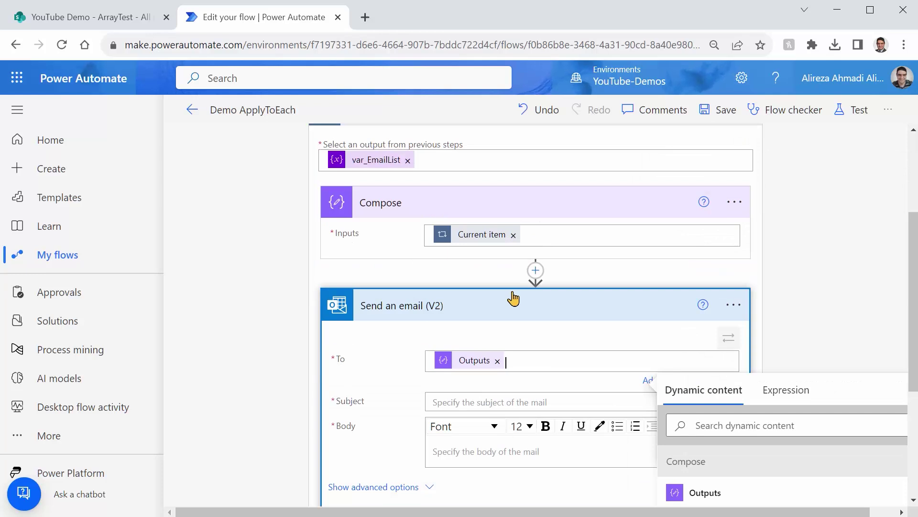
{"action": "scroll", "coordinate": [628, 285], "scroll_direction": "up", "scroll_amount": 2}
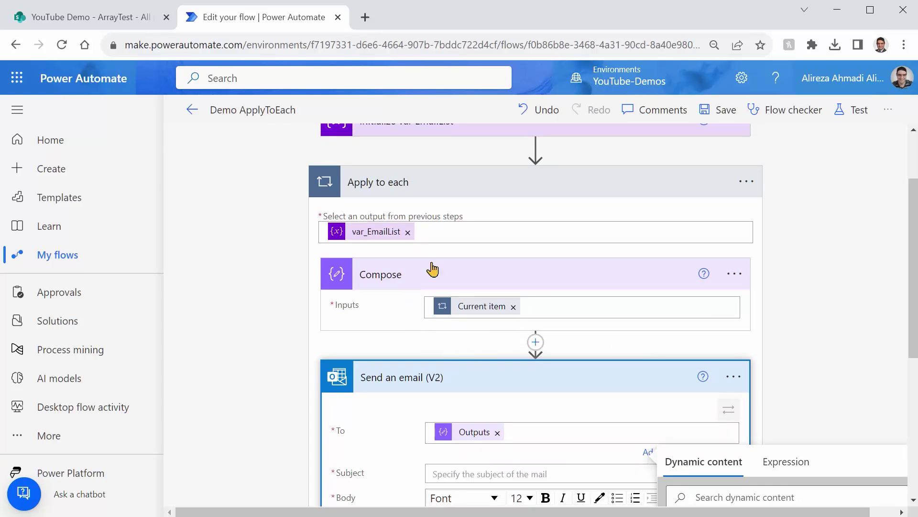
{"action": "scroll", "coordinate": [433, 269], "scroll_direction": "up", "scroll_amount": 2}
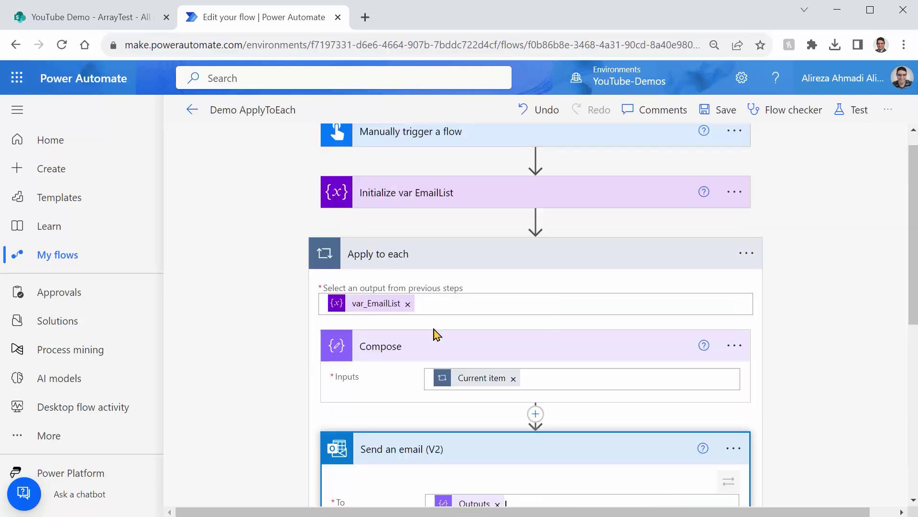